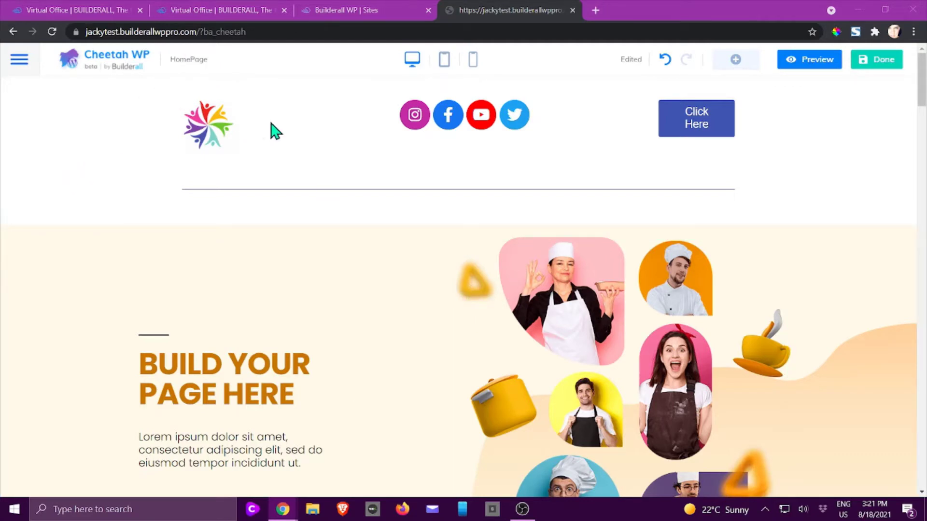
Bring up the Elements panel and scroll over the homepage.
click(736, 60)
scroll(778, 198, up, 3)
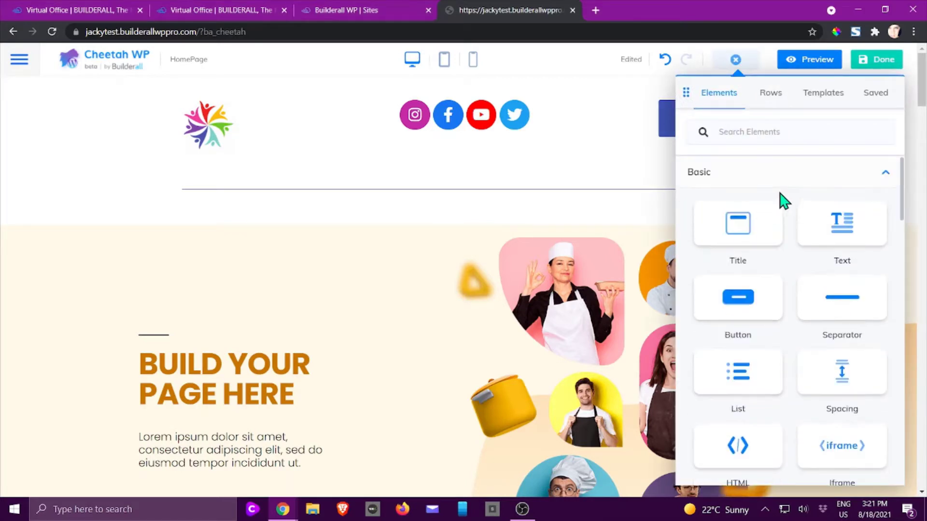
scroll(768, 198, down, 1)
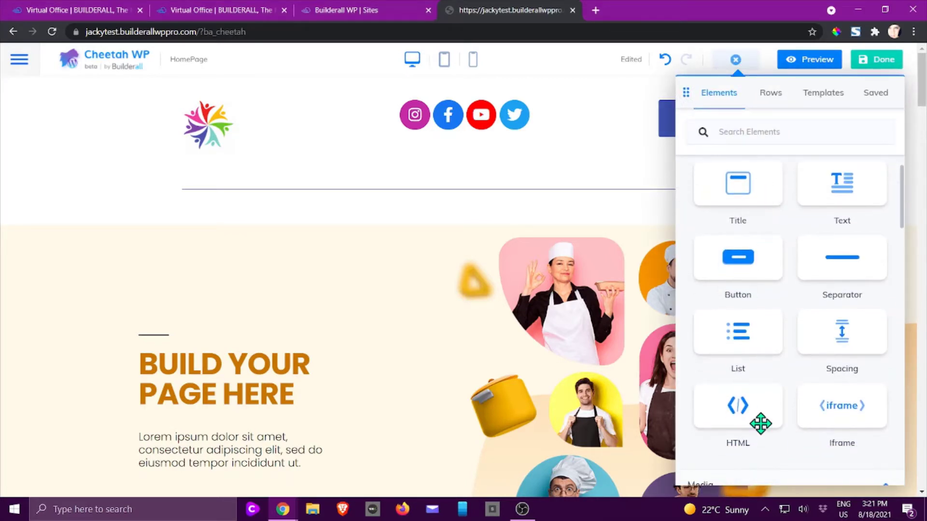
scroll(869, 198, up, 1)
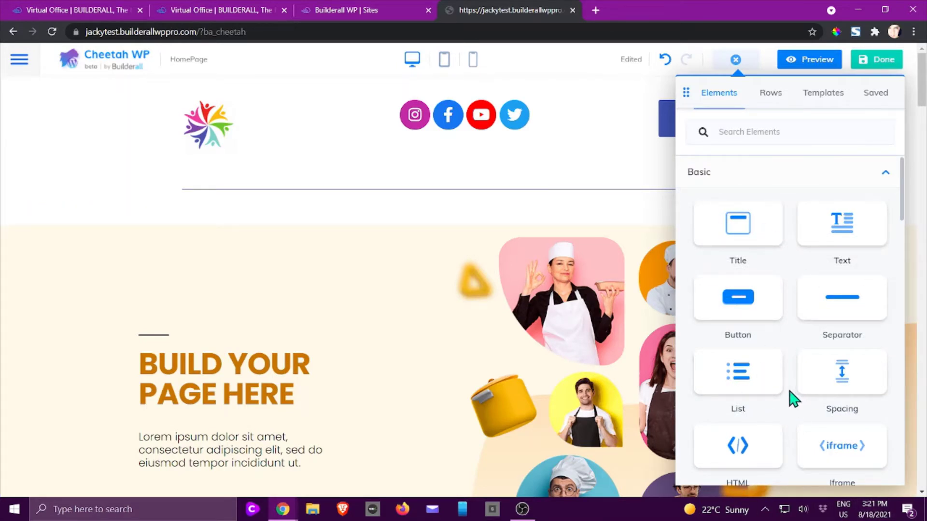
Inspect the chef photo grid and BUILD YOUR PAGE HERE heading settings, then cancel without changes.
click(585, 322)
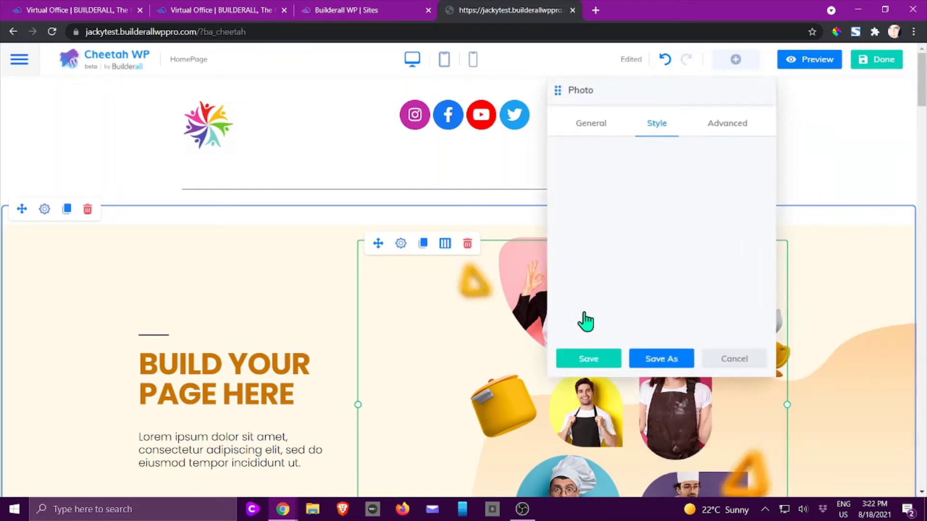
click(592, 129)
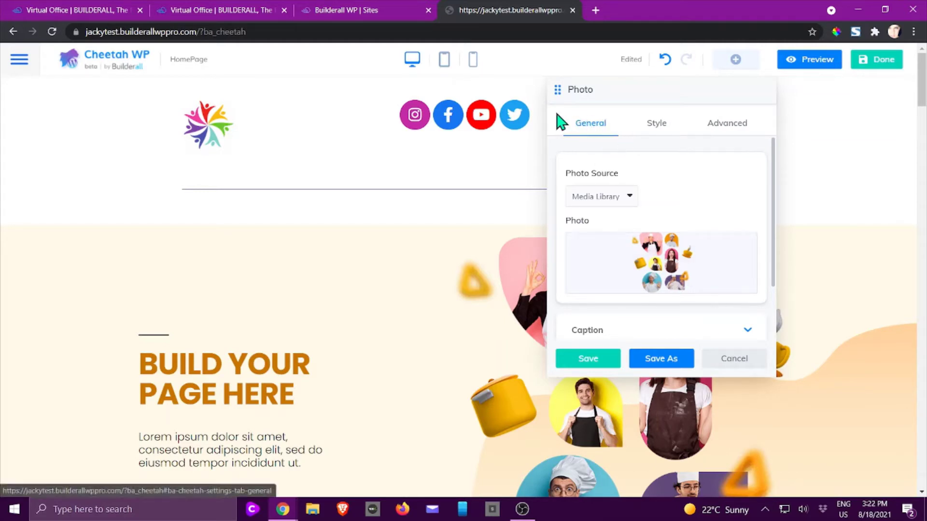
click(214, 375)
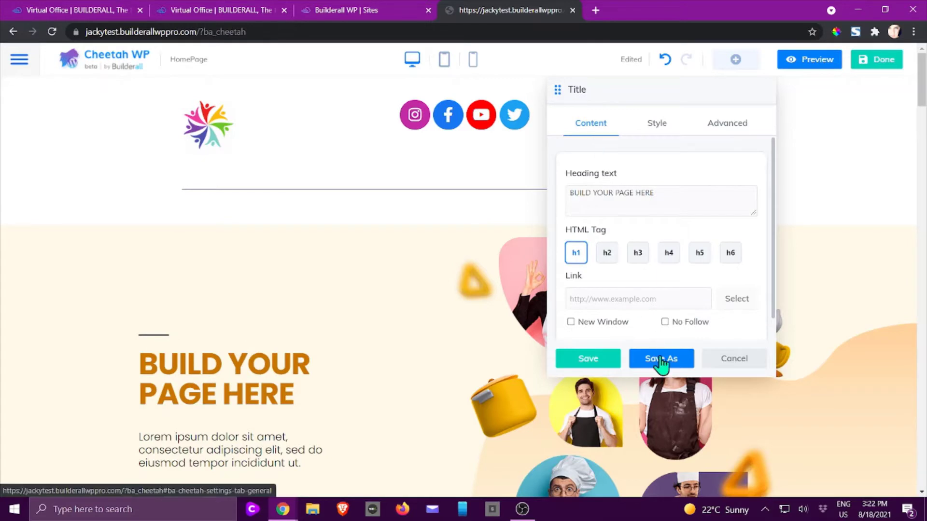
click(734, 358)
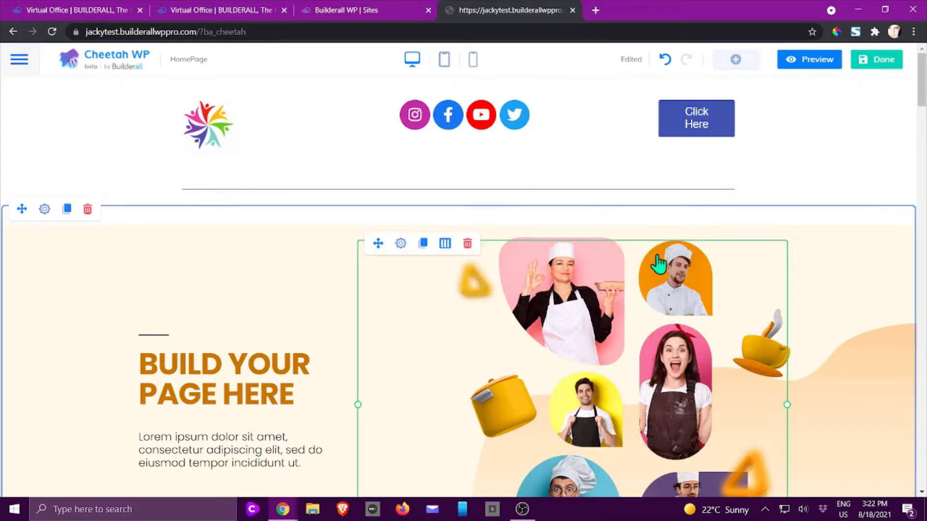
Drag a Title element onto the page above the BUILD YOUR PAGE HERE section.
click(735, 59)
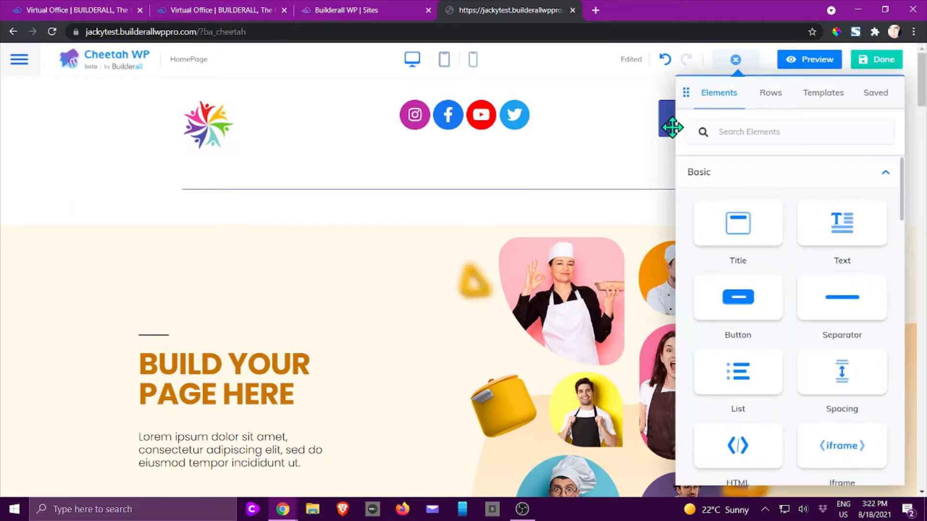
drag(760, 221, 419, 255)
click(735, 60)
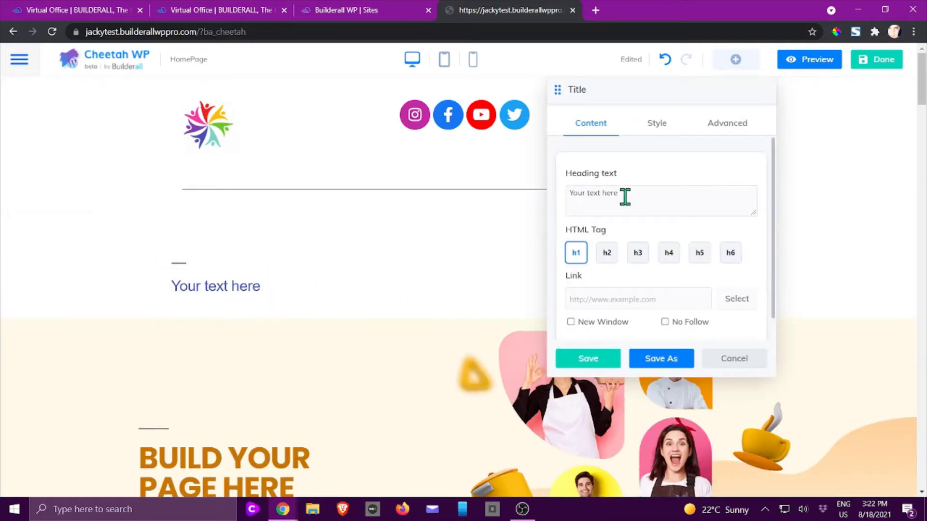
Try the h2 and h3 tags on the 'Your text here' heading, then set it back to h1.
click(642, 195)
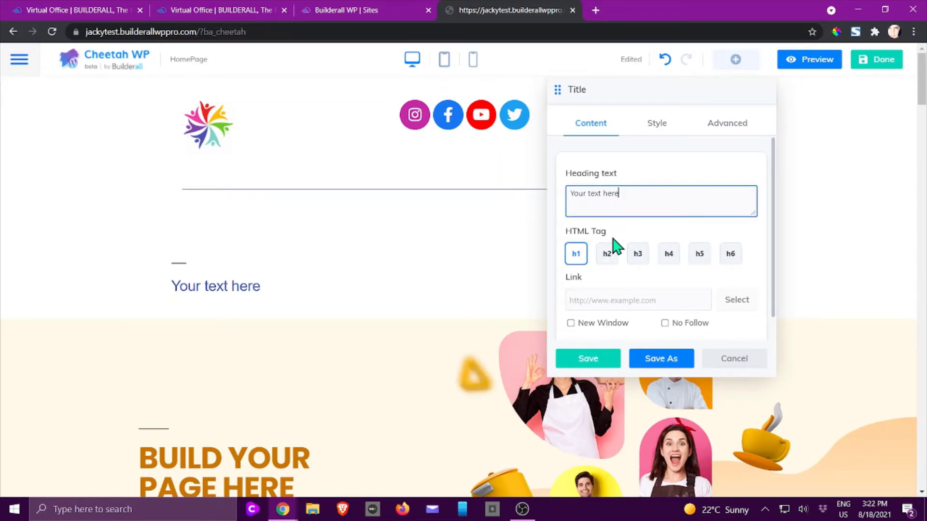
click(607, 258)
click(637, 257)
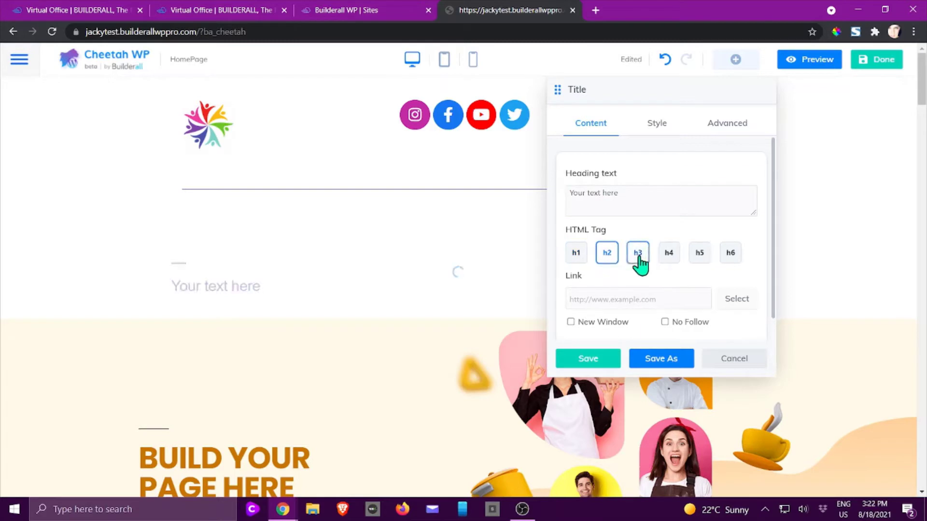
click(577, 259)
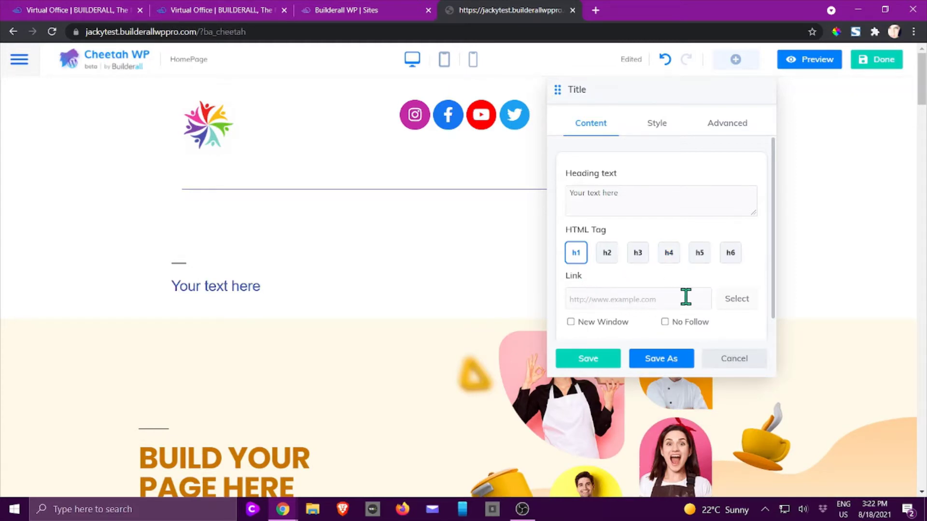
scroll(685, 296, down, 1)
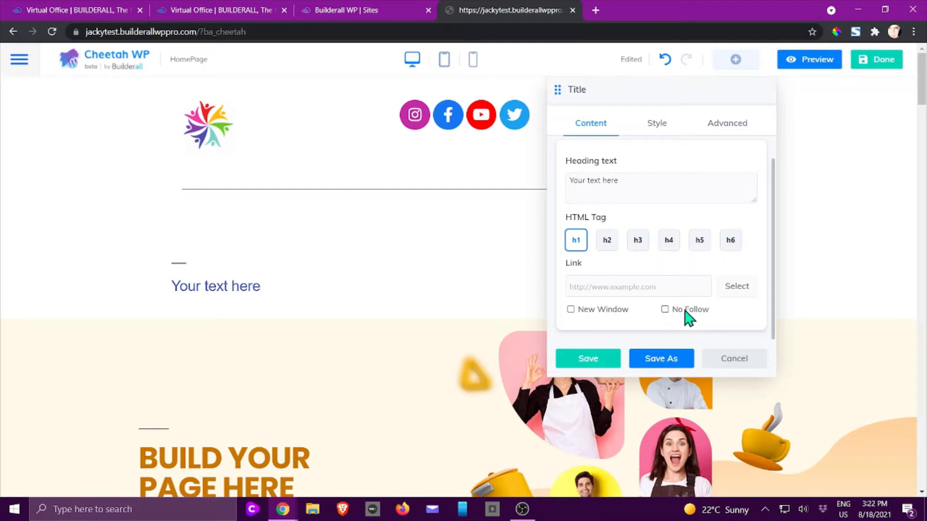
scroll(673, 277, up, 1)
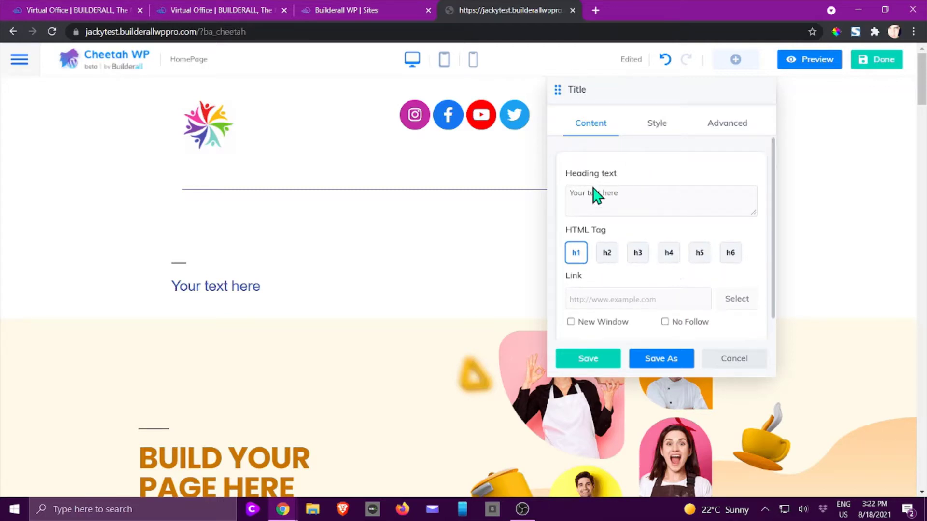
Expand the heading's Font, Style & Spacing and Text Shadow options, then show its Advanced settings.
click(657, 126)
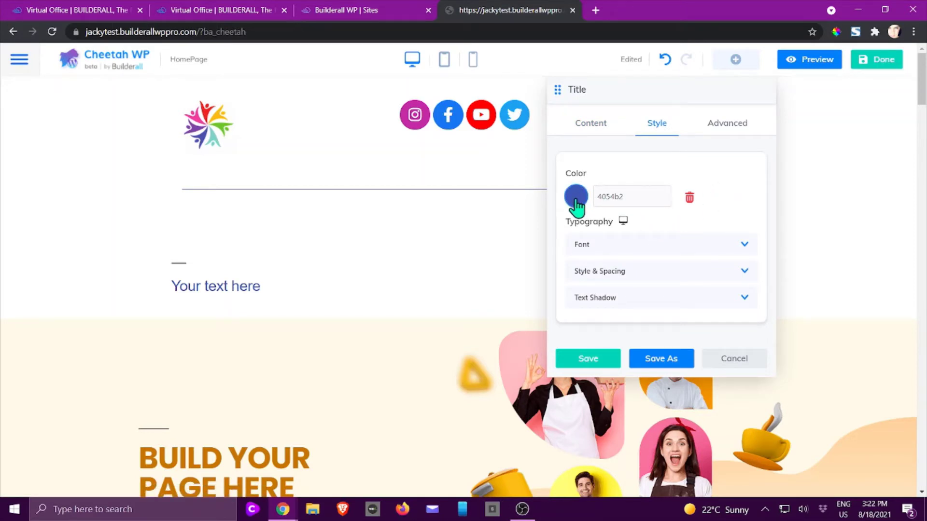
click(582, 247)
scroll(608, 285, down, 2)
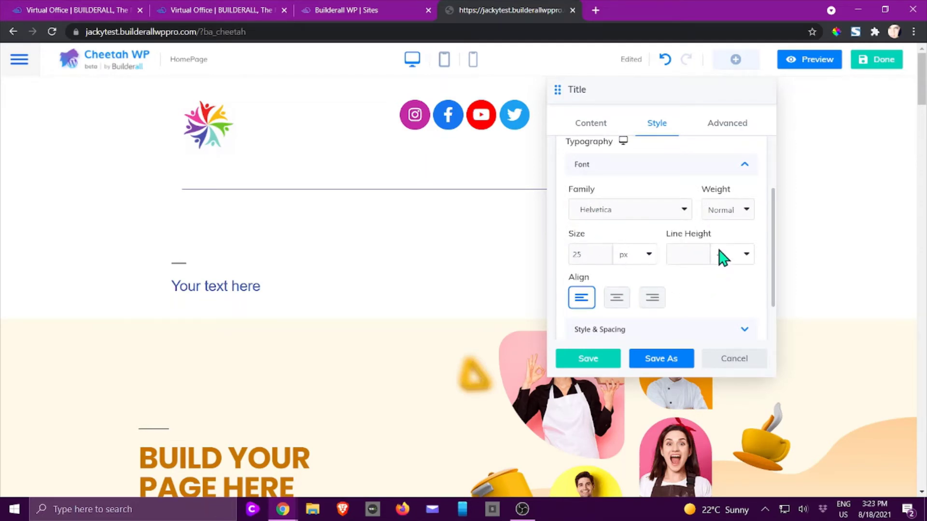
scroll(697, 254, down, 1)
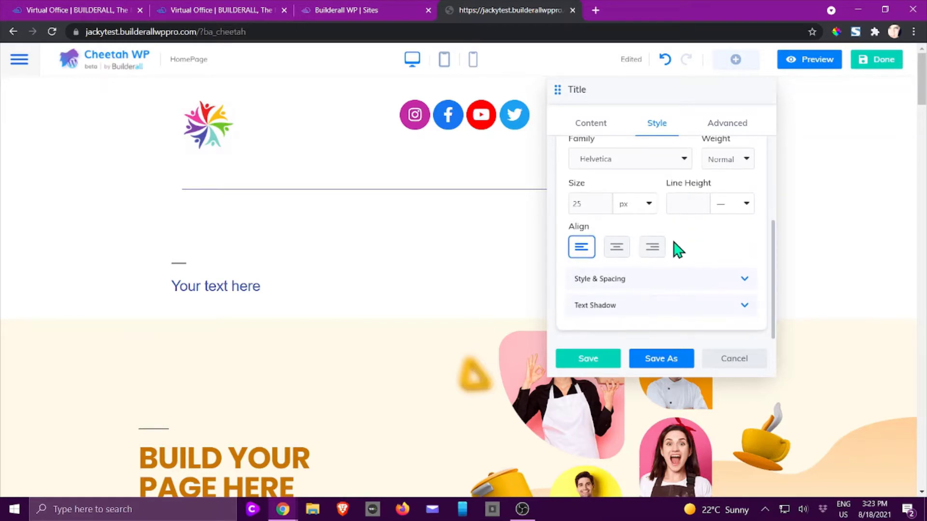
click(611, 290)
scroll(689, 259, down, 3)
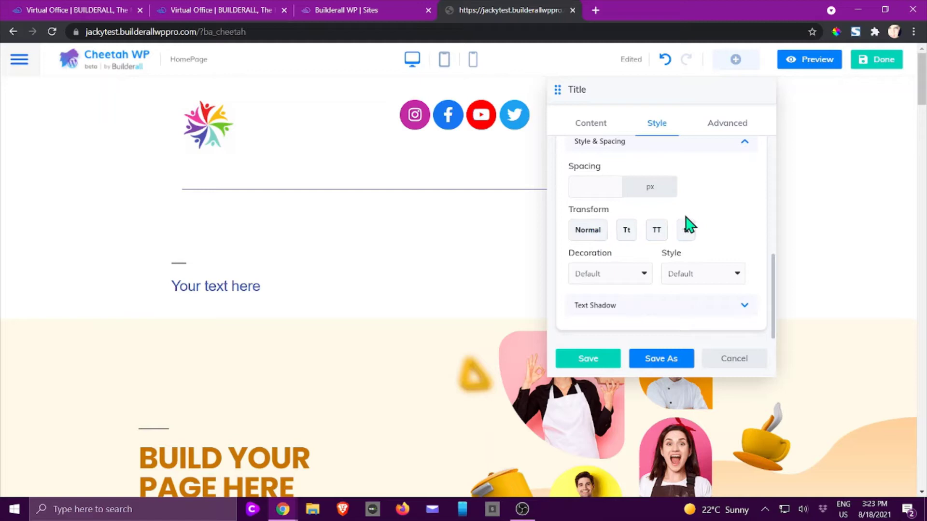
click(617, 307)
scroll(681, 253, down, 2)
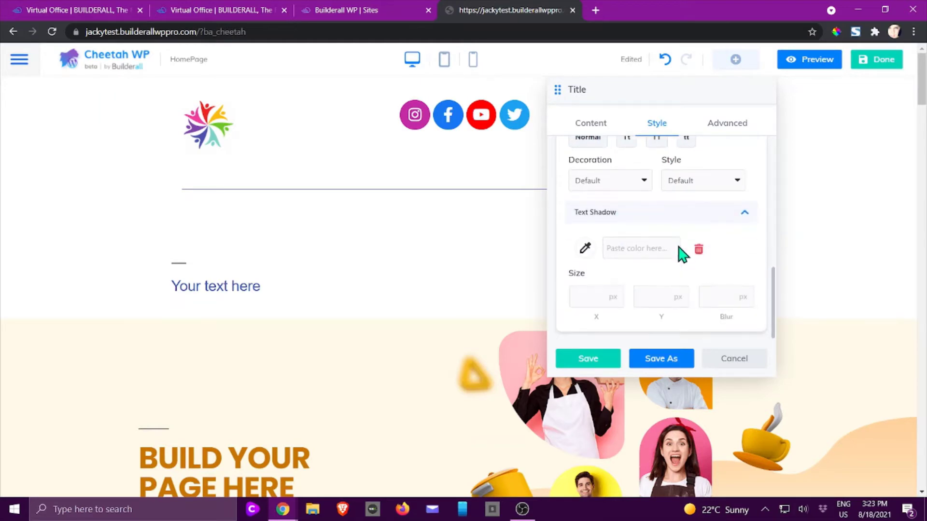
scroll(692, 255, up, 5)
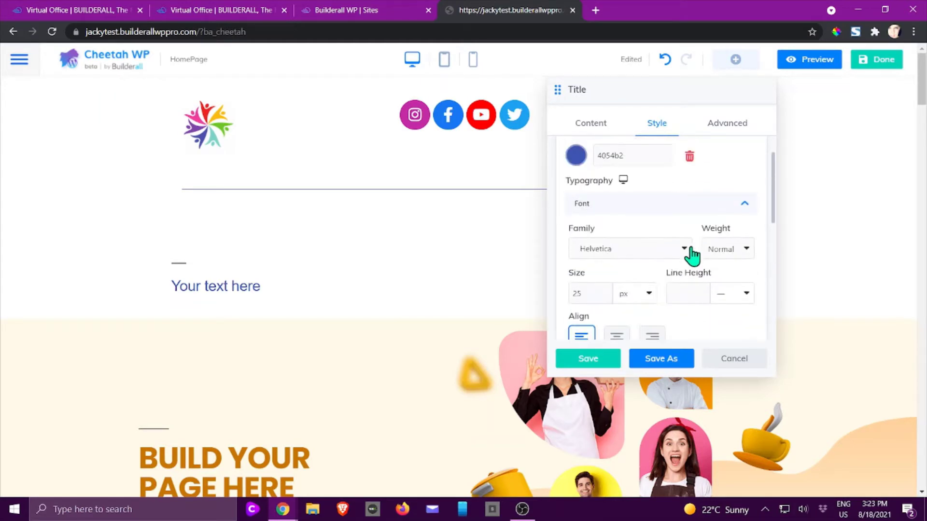
click(724, 138)
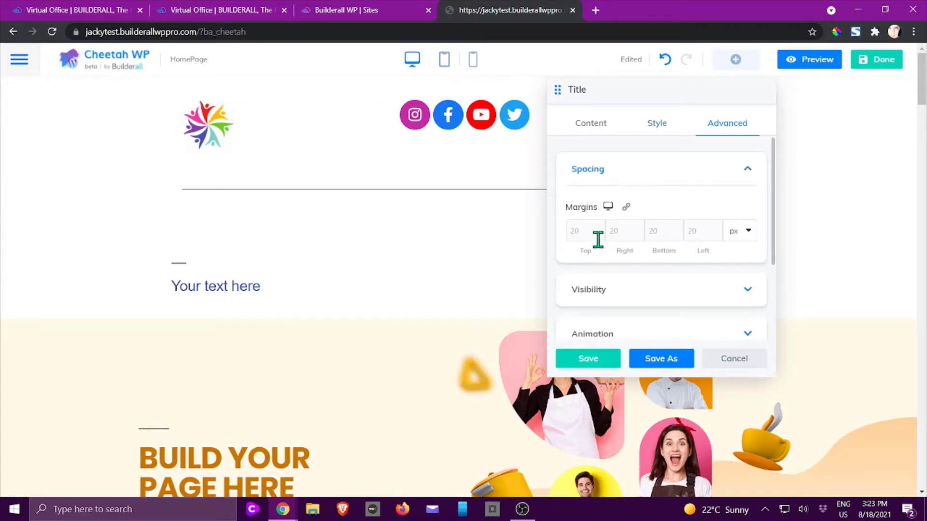
Keep the heading visible on all devices and always displayed to visitors.
scroll(603, 244, down, 2)
click(654, 213)
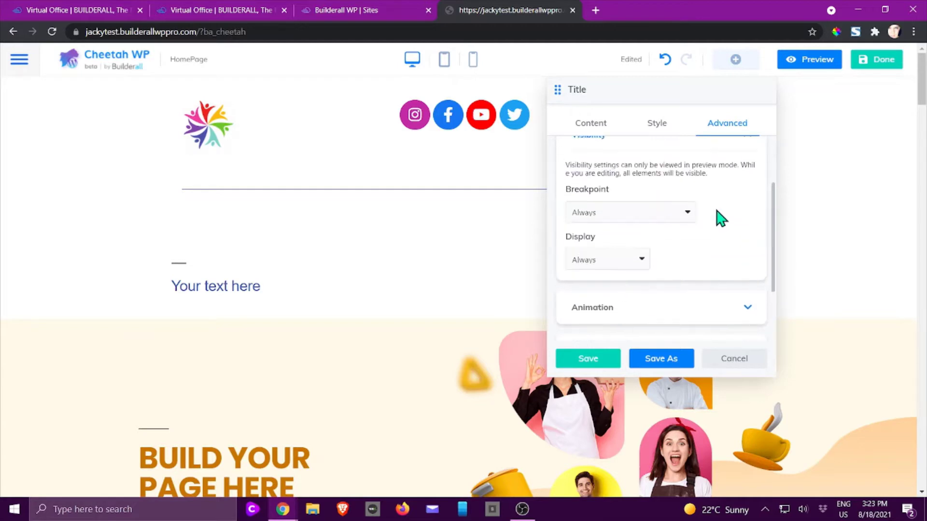
scroll(709, 227, up, 1)
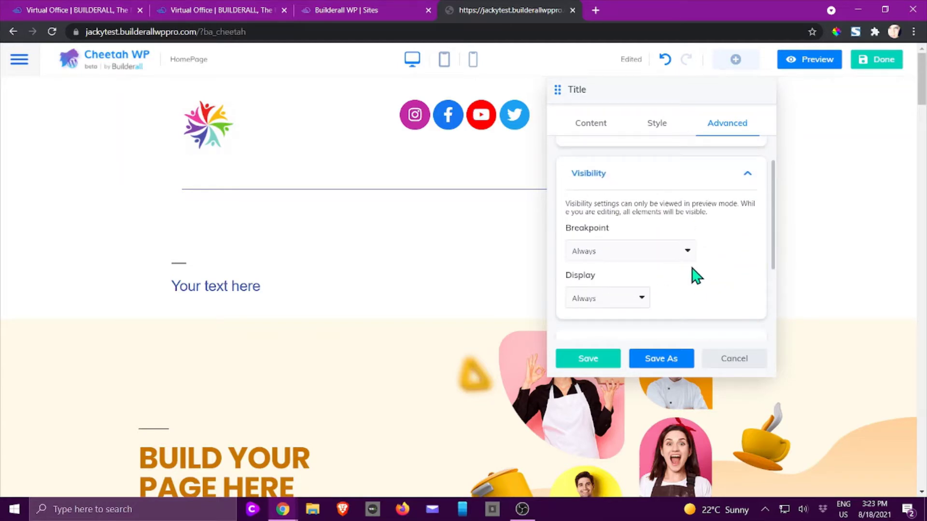
click(688, 255)
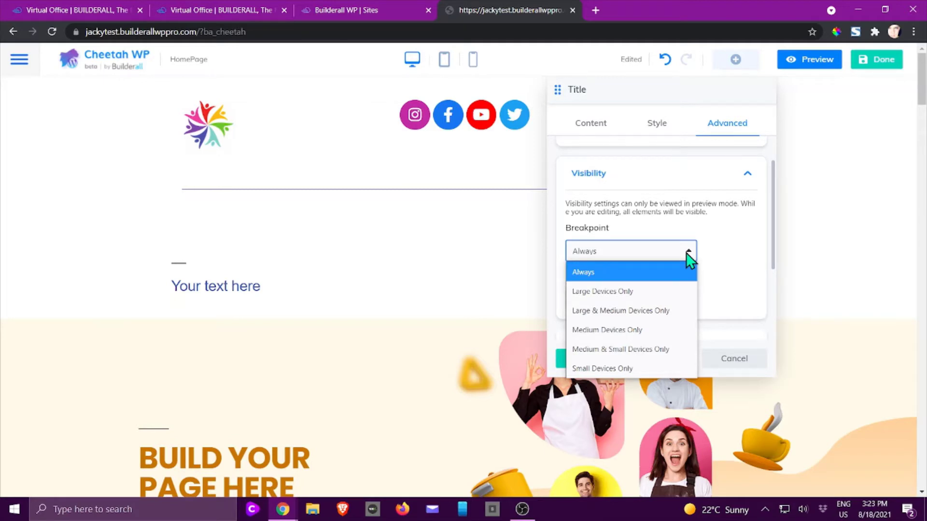
click(687, 254)
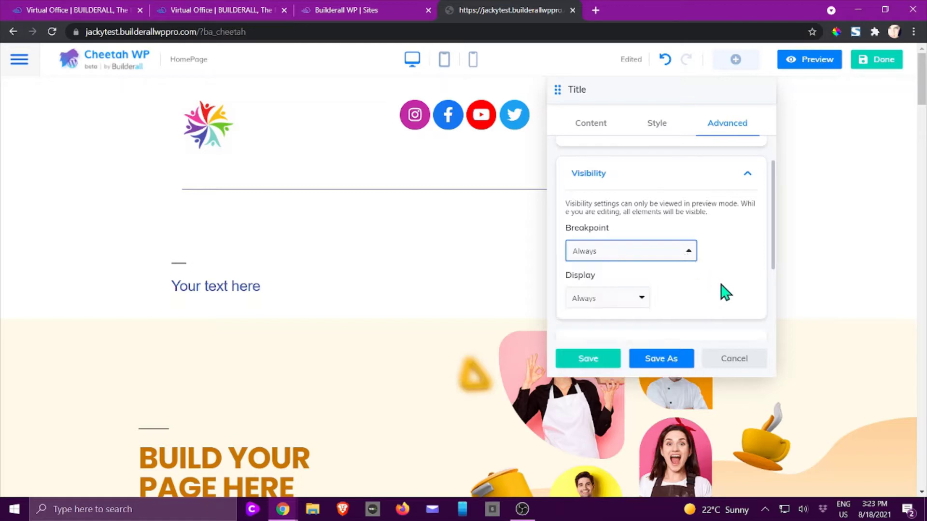
click(642, 300)
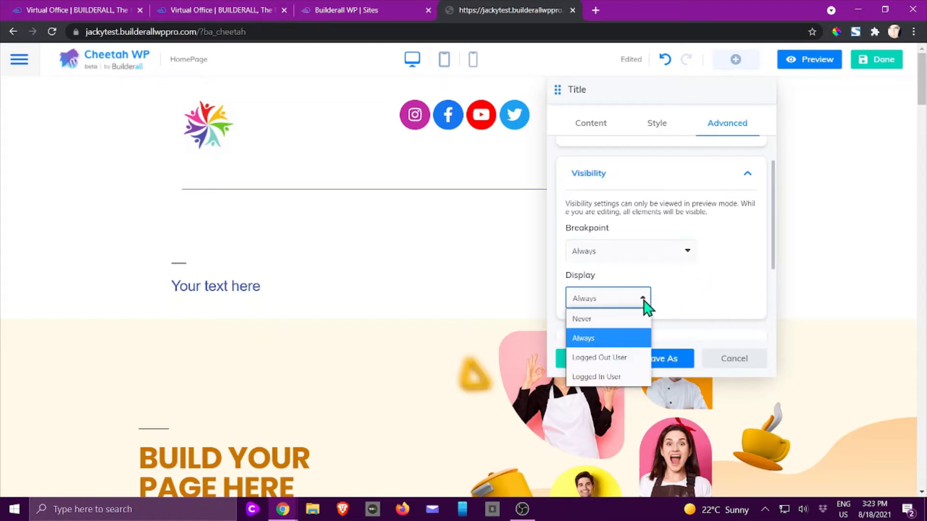
click(643, 300)
Leave the heading with no entrance animation.
scroll(748, 249, down, 3)
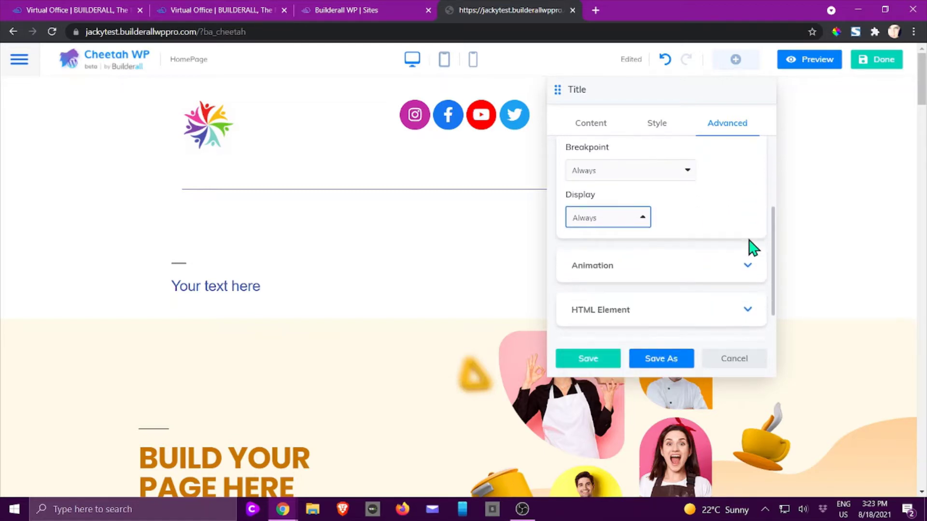
click(616, 227)
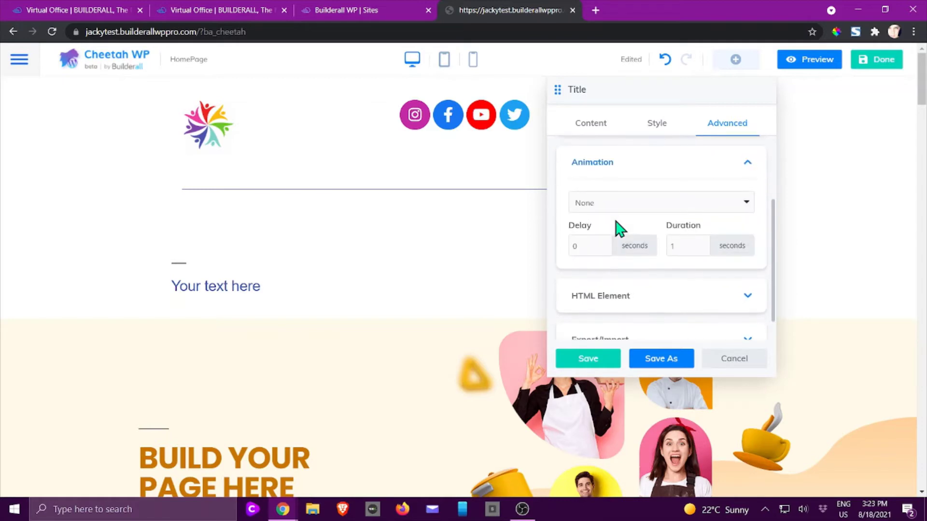
click(750, 207)
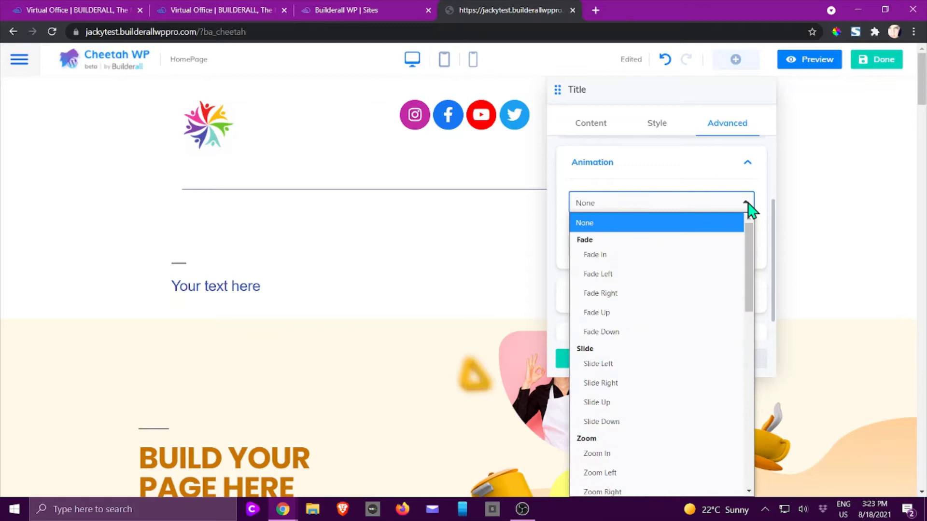
click(658, 170)
click(659, 164)
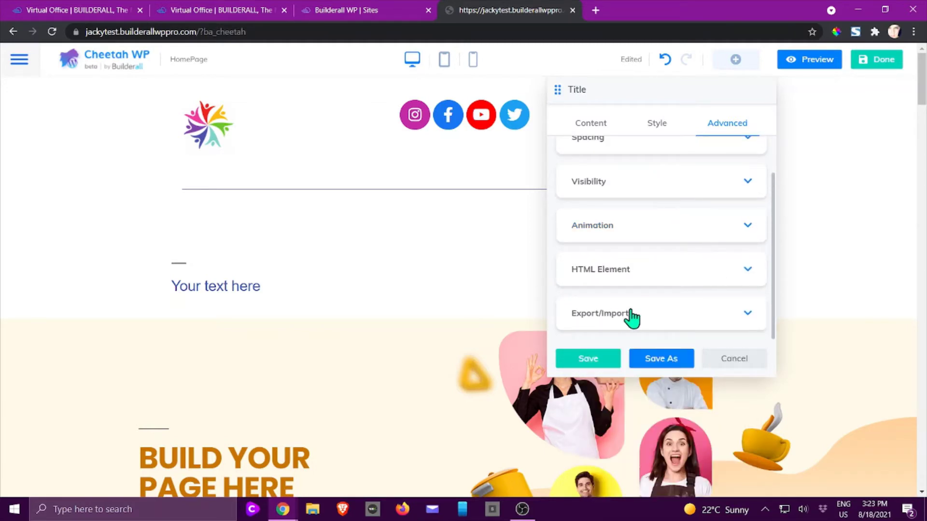
Look through the HTML Element options, then bring up the Export/Import settings.
click(629, 273)
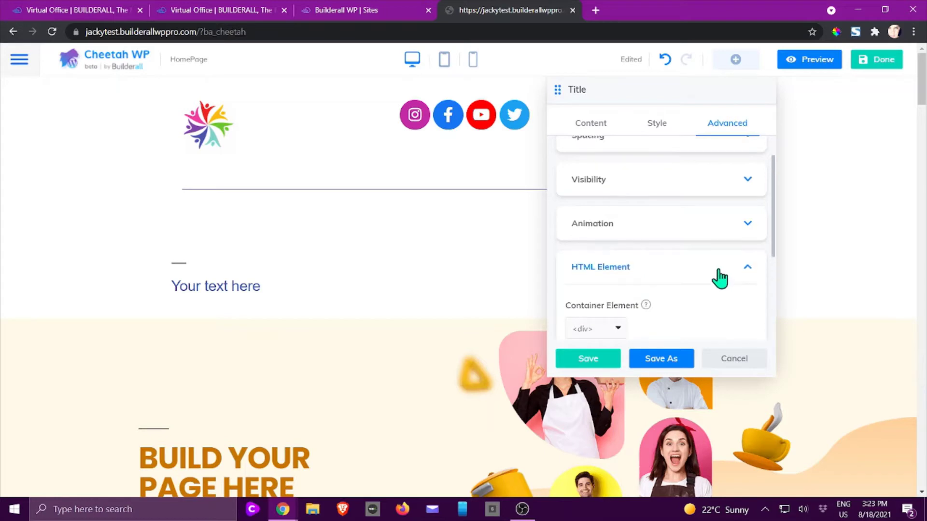
scroll(662, 262, down, 1)
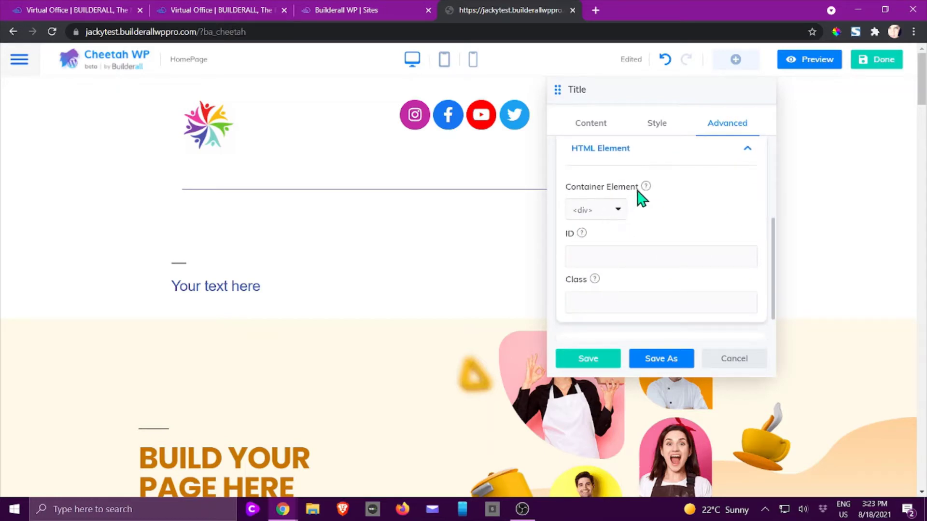
click(636, 150)
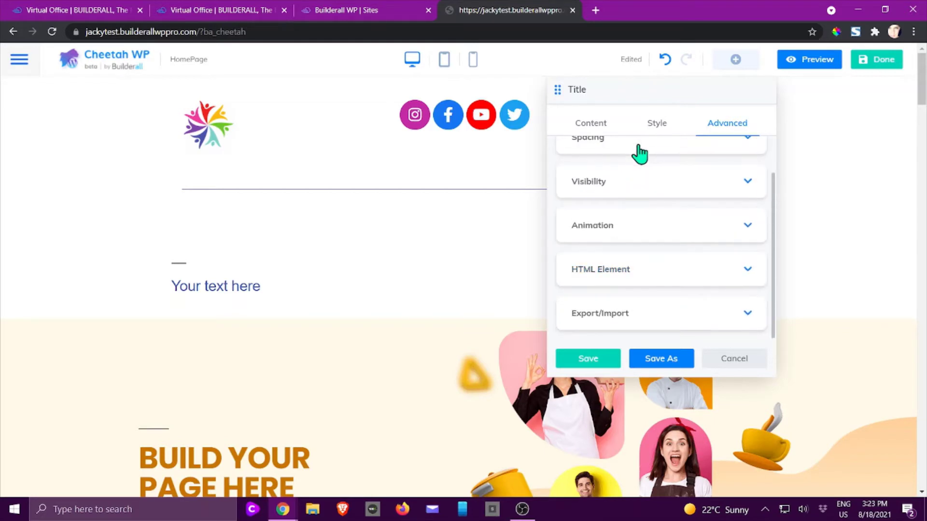
click(647, 317)
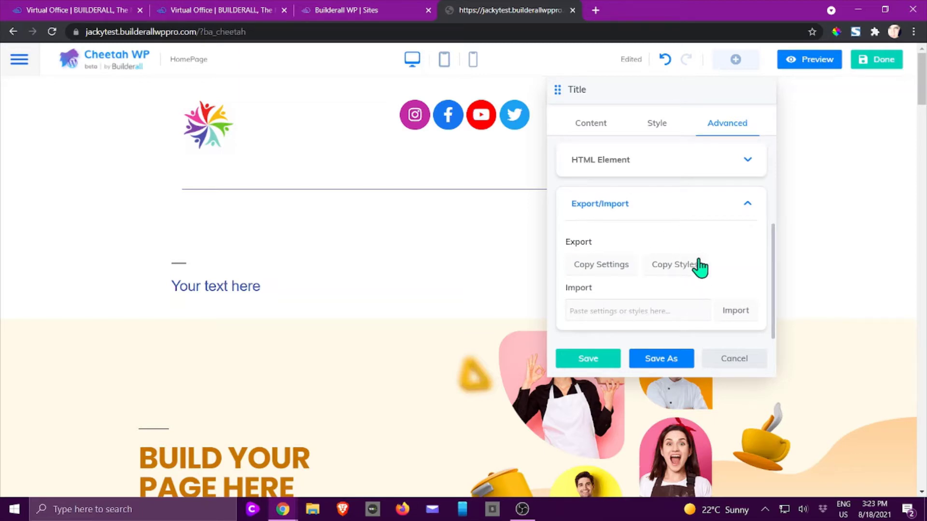
scroll(702, 265, up, 3)
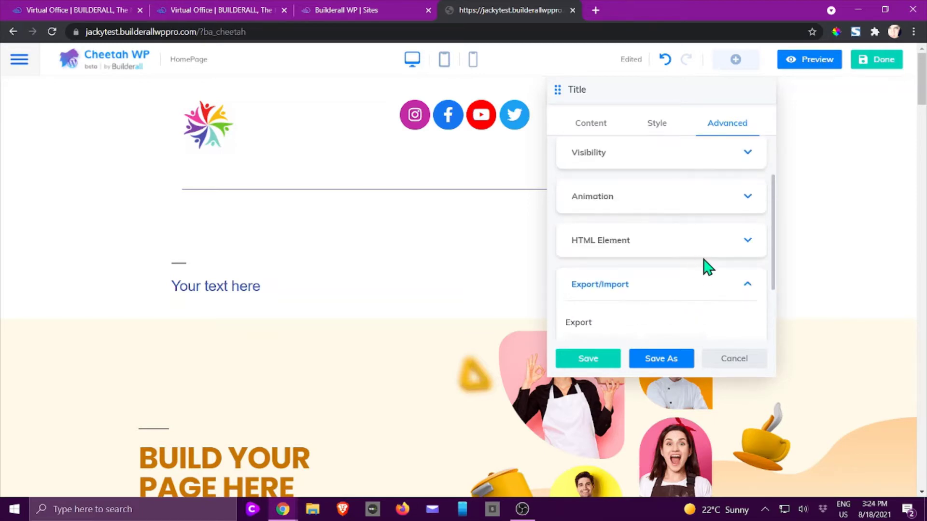
Discard the Title element and place a Button element at the top of the hero section.
click(738, 363)
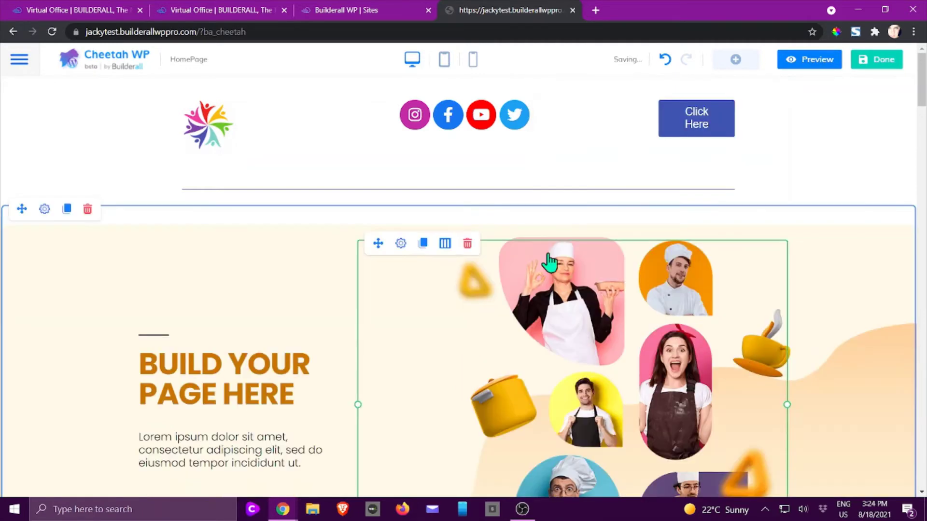
click(736, 59)
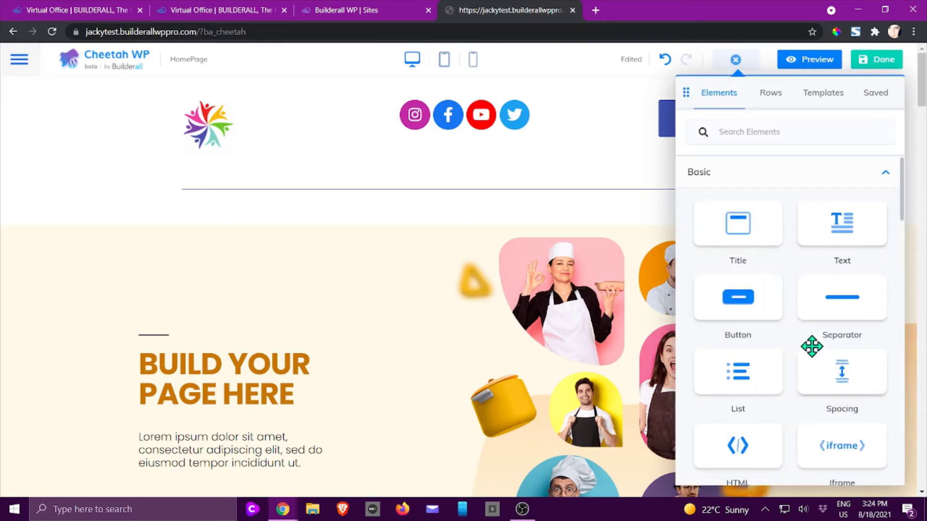
scroll(840, 227, down, 2)
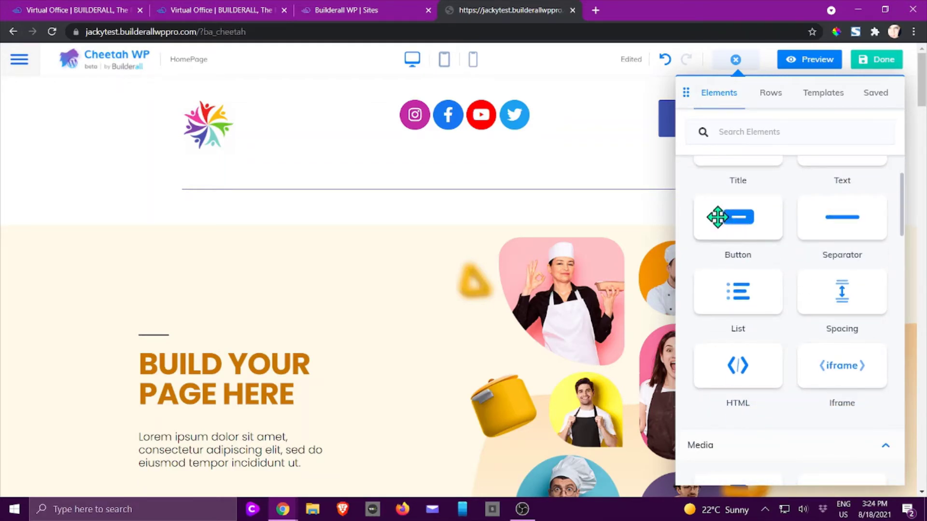
drag(718, 217, 531, 215)
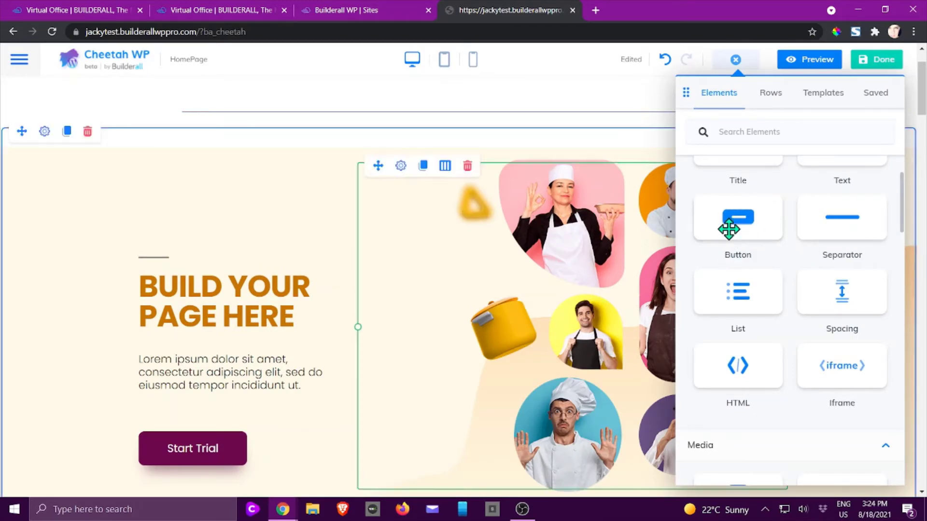
drag(729, 229, 430, 179)
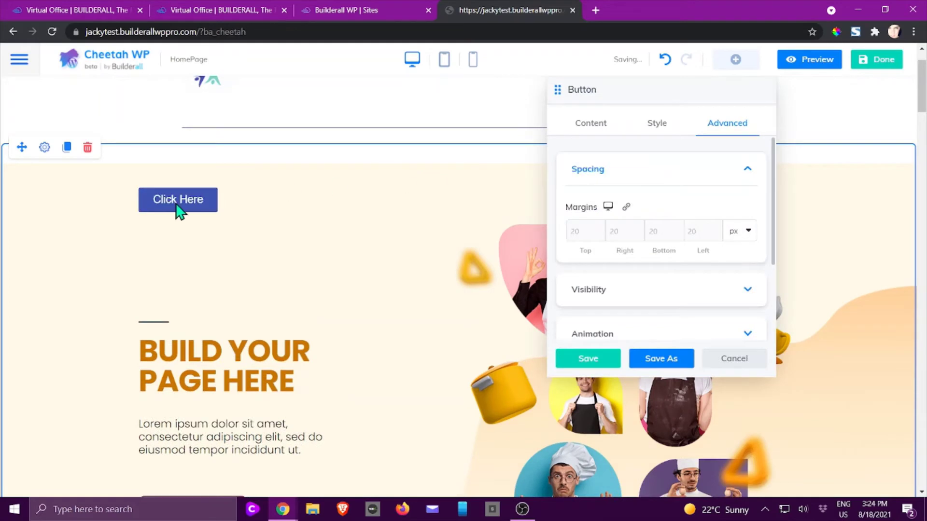
Replace the button's 'Click Here' title with 'Buy Now' in the Content tab.
click(594, 125)
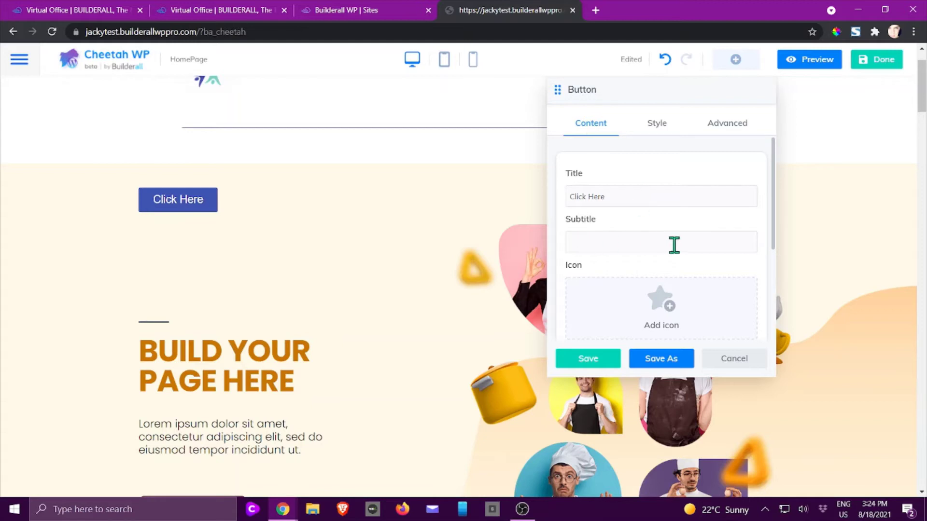
triple_click(619, 194)
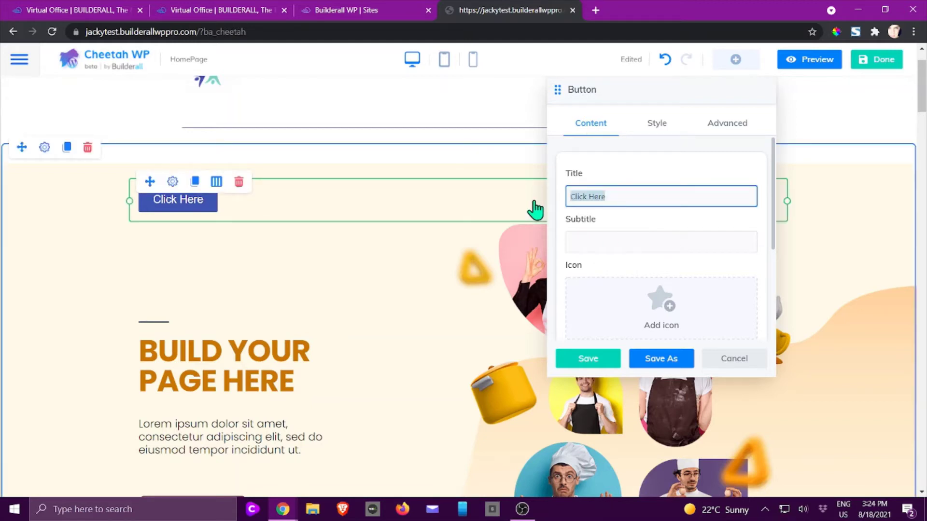
text(Buy nOw)
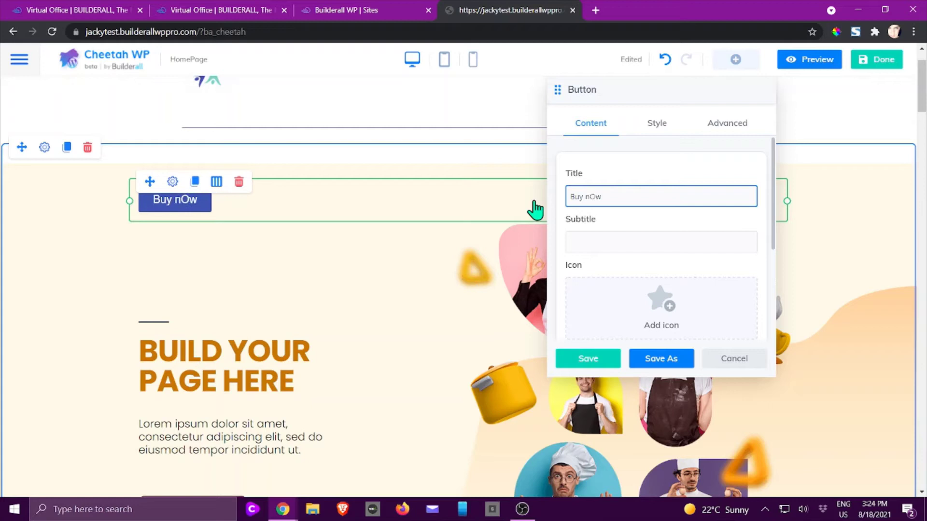
key(BackSpace)
key(BackSpace)
text(nOW)
key(BackSpace)
text(NO)
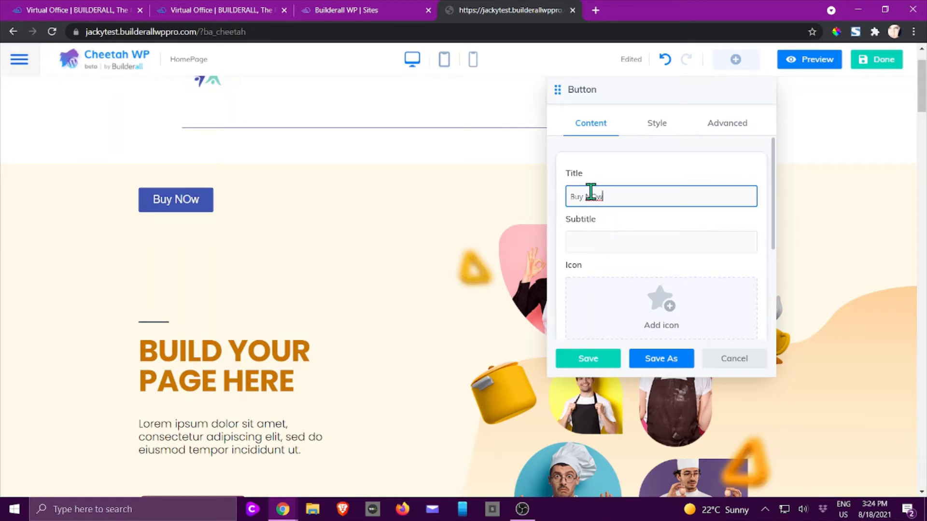
key(BackSpace)
text(o)
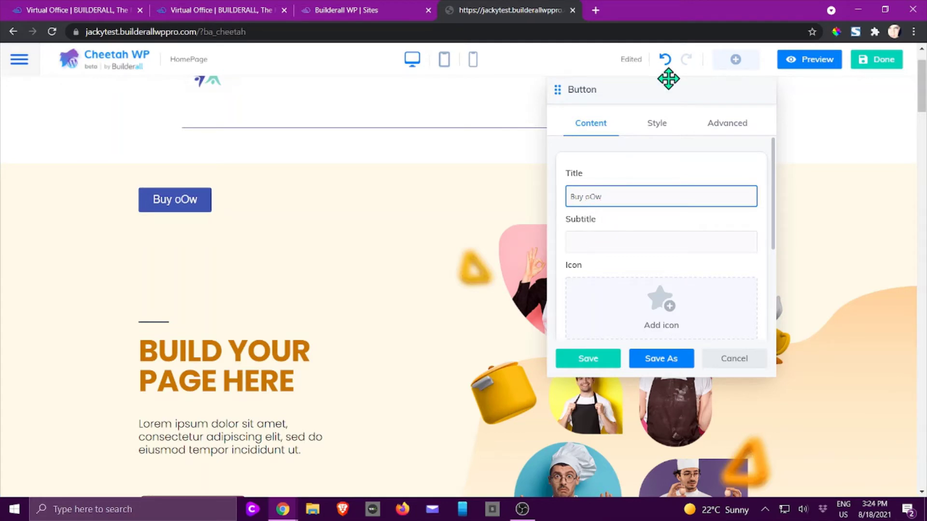
key(Delete)
key(Delete)
text(Now)
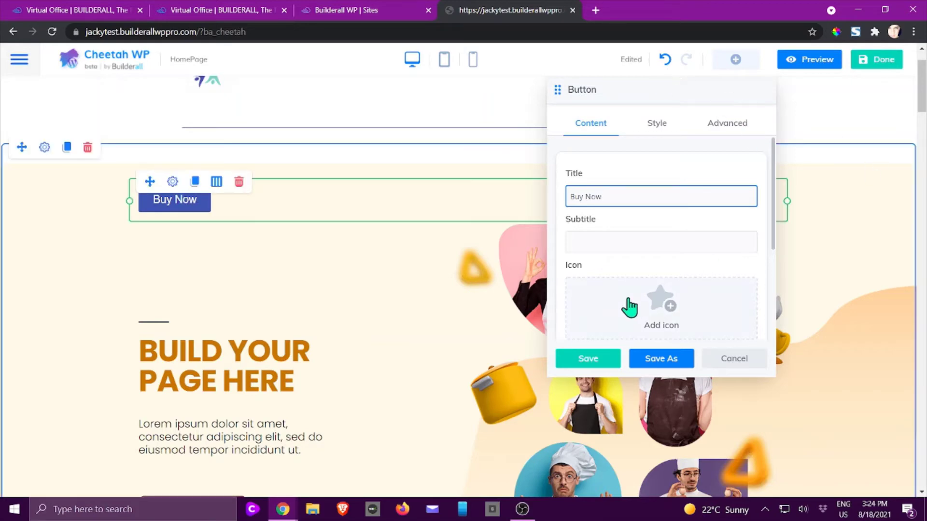
scroll(652, 314, down, 3)
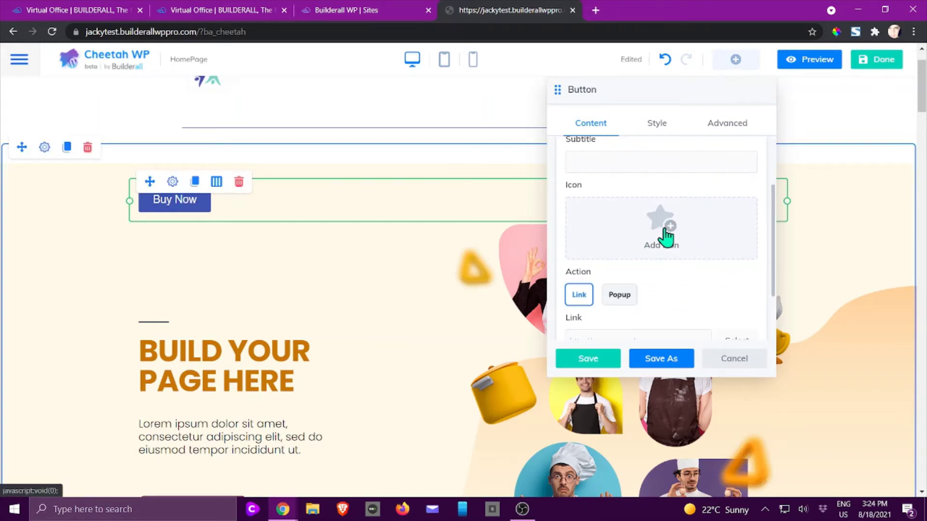
Browse the Select Icon grid and cancel, leaving the button without an icon.
click(668, 236)
scroll(441, 352, down, 5)
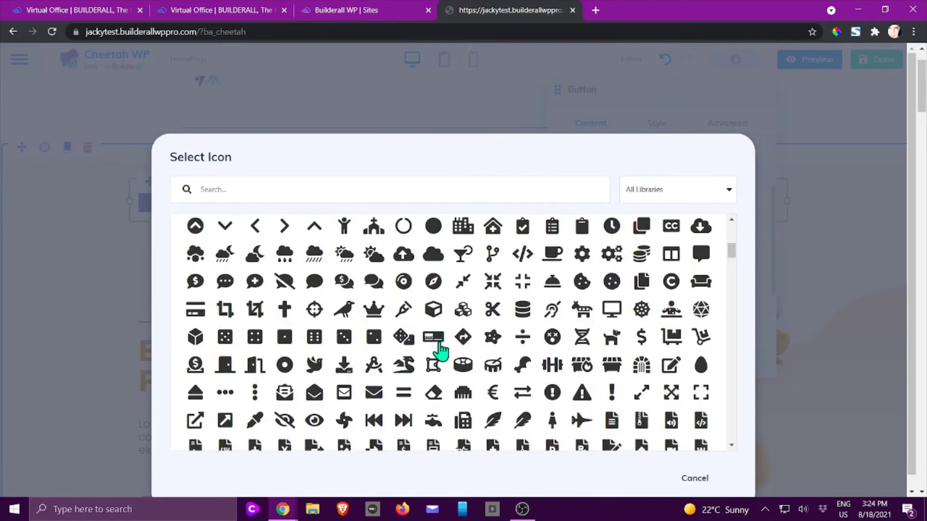
scroll(440, 352, down, 5)
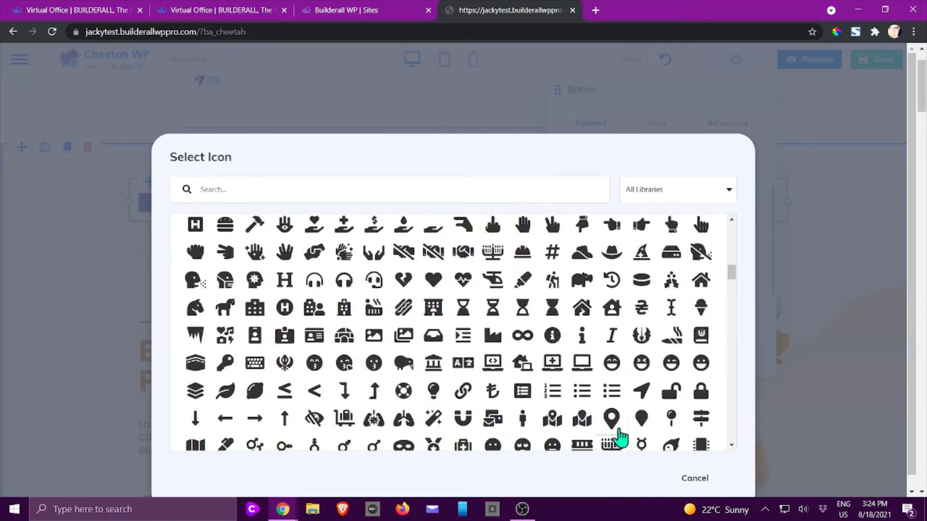
scroll(666, 357, down, 10)
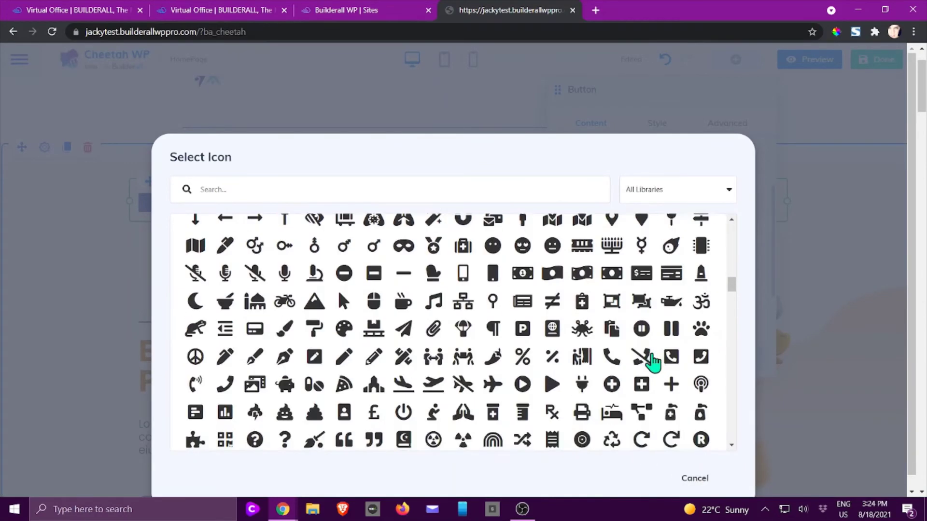
scroll(661, 387, down, 5)
click(695, 478)
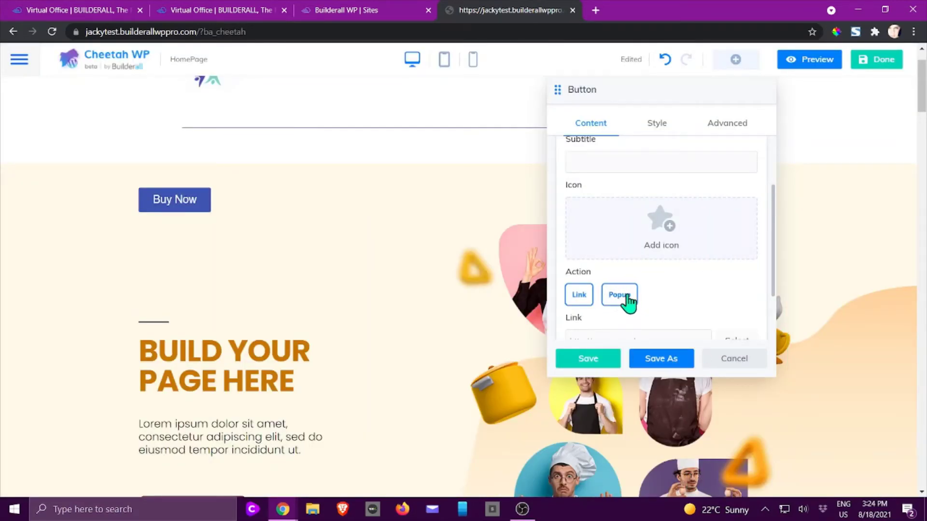
Set the button's Action to Popup so it opens MySitePopup.
scroll(679, 283, down, 2)
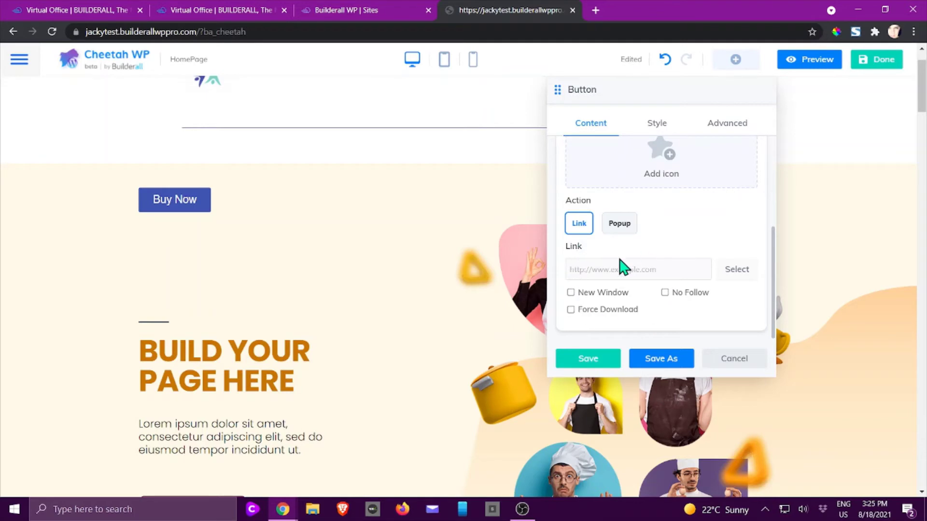
click(619, 223)
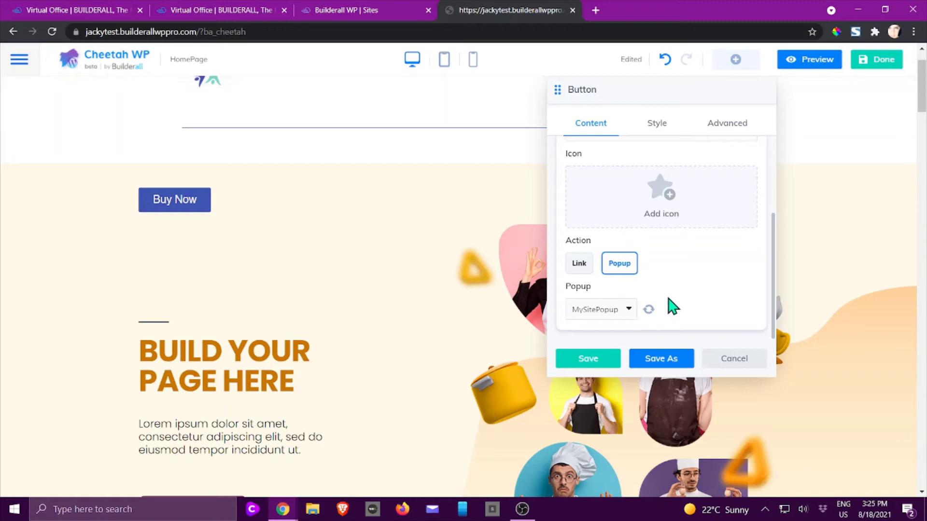
scroll(657, 251, up, 3)
click(658, 127)
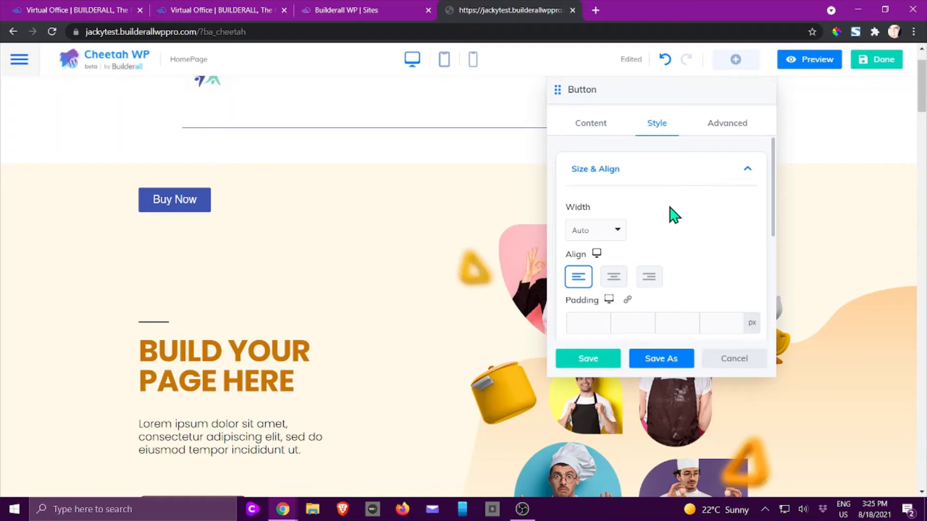
Expand and collapse the button's Title styling, then show its 20 px margins for the 769px tablet layout.
scroll(708, 261, down, 4)
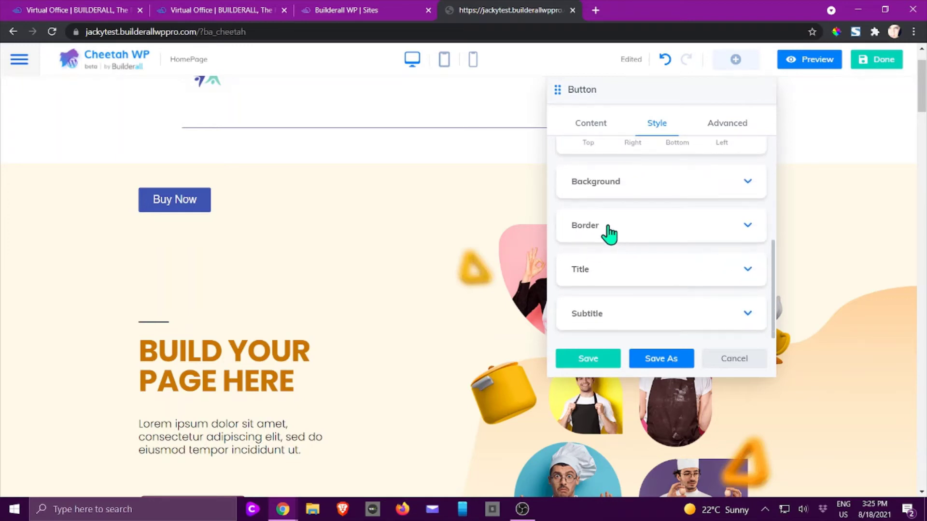
click(601, 279)
scroll(658, 265, up, 4)
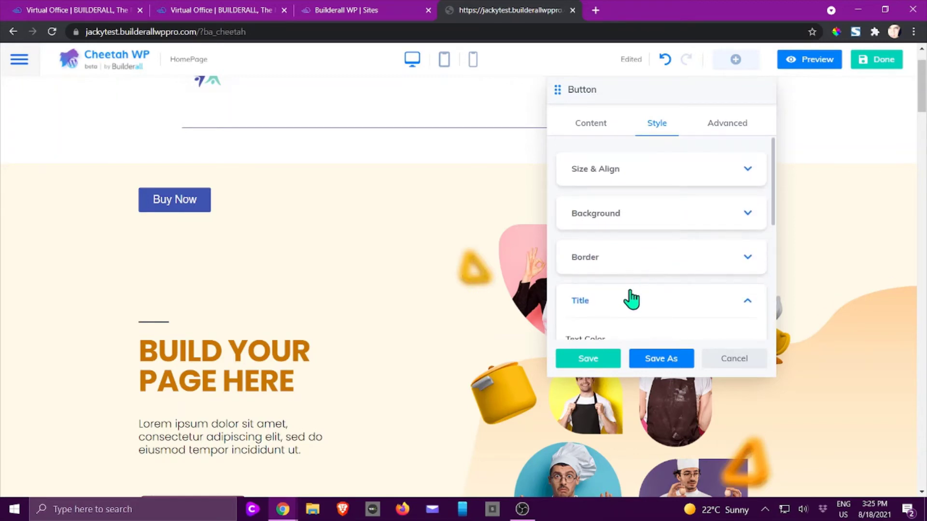
click(630, 300)
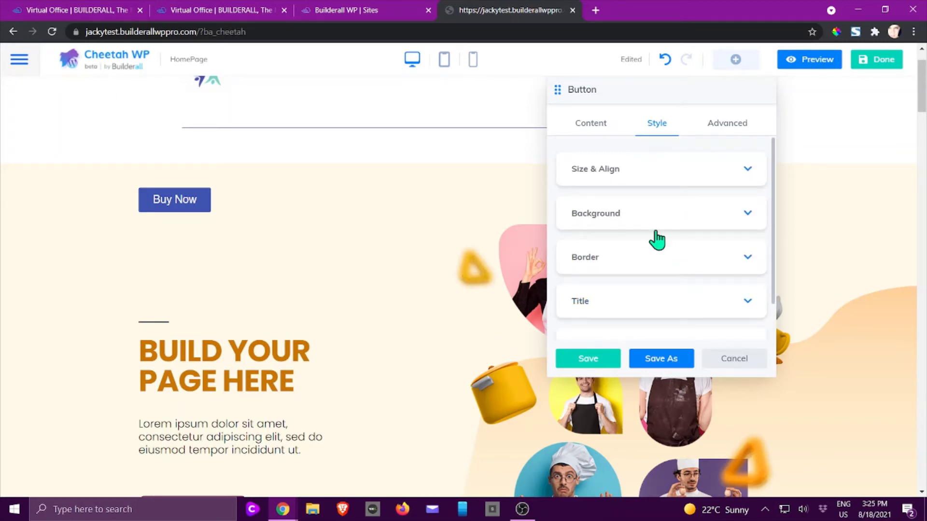
click(726, 125)
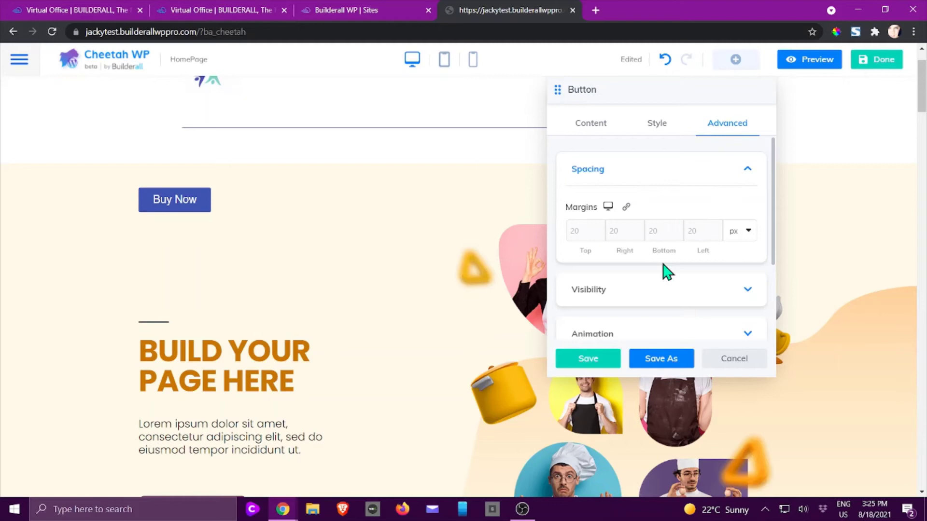
click(606, 208)
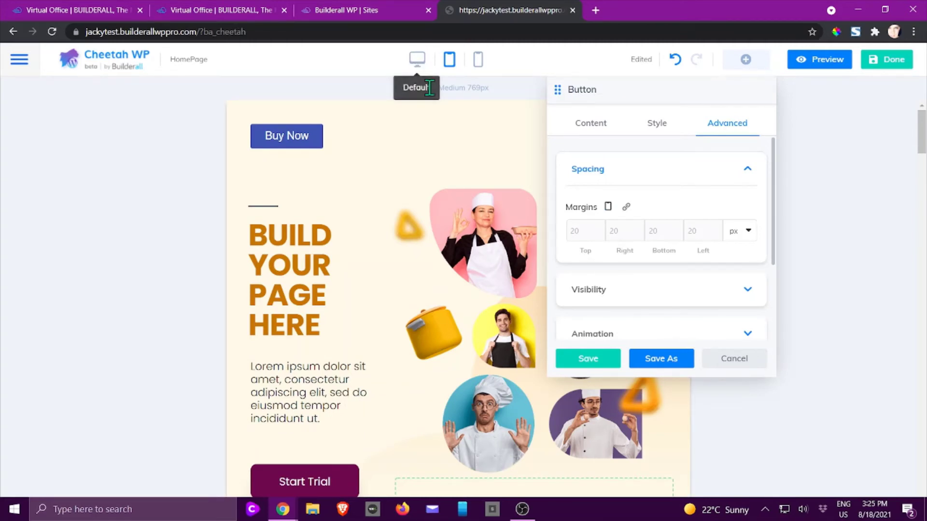
Preview mobile and desktop layouts, keep the button's visibility at Always, and close its settings.
click(608, 215)
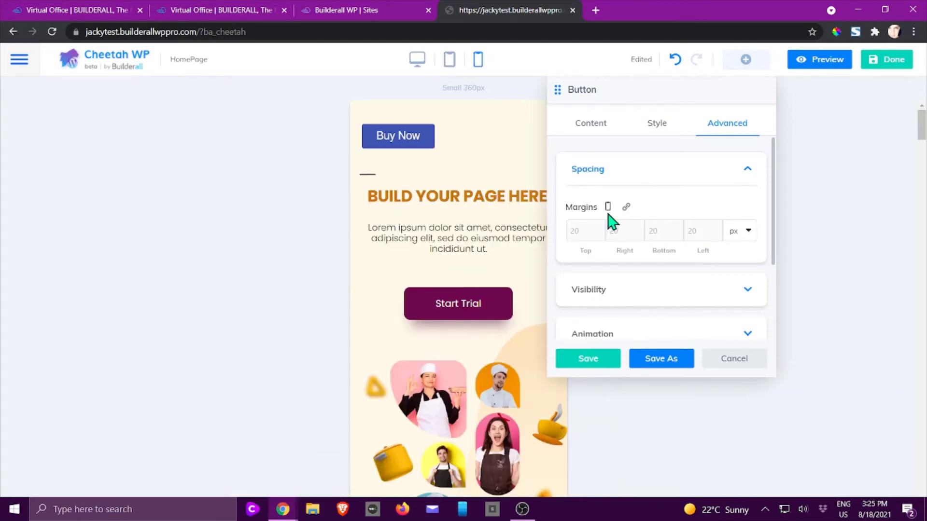
click(609, 215)
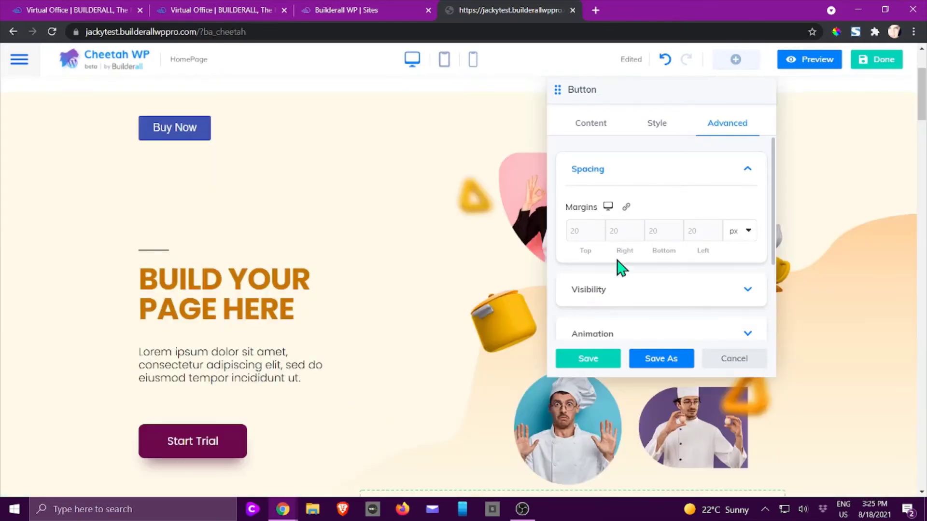
scroll(617, 241, down, 2)
click(613, 212)
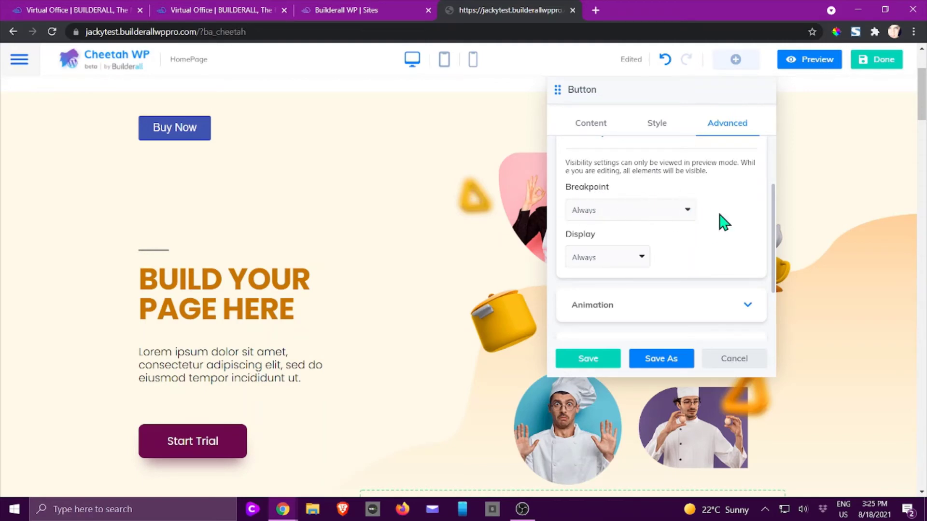
click(693, 217)
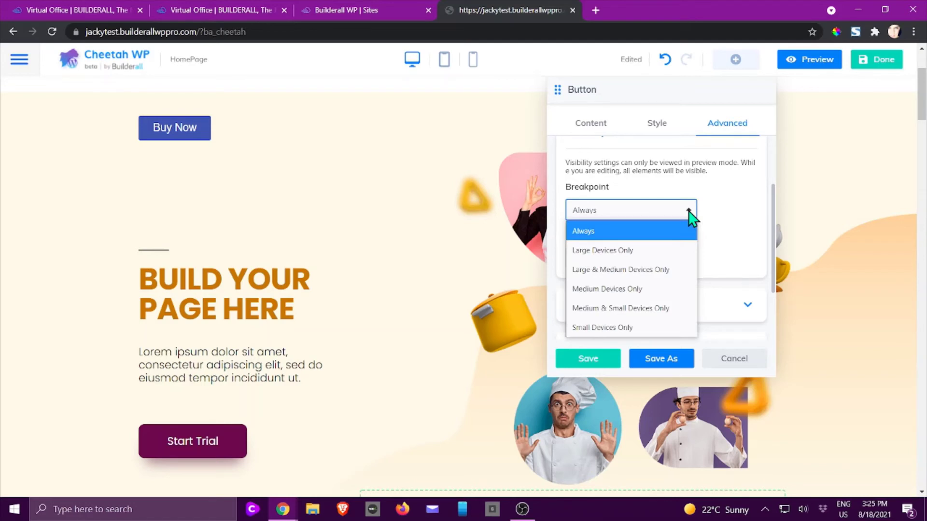
click(693, 217)
scroll(708, 238, down, 3)
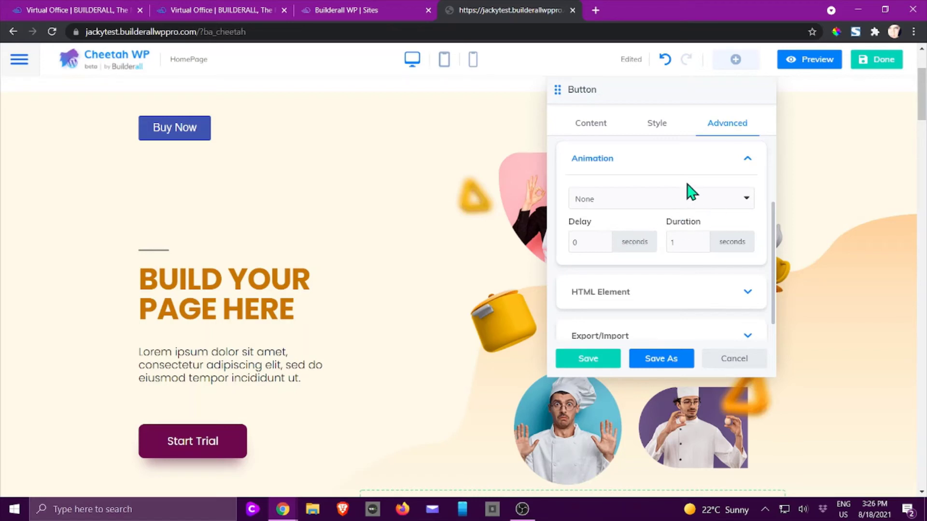
scroll(692, 193, down, 1)
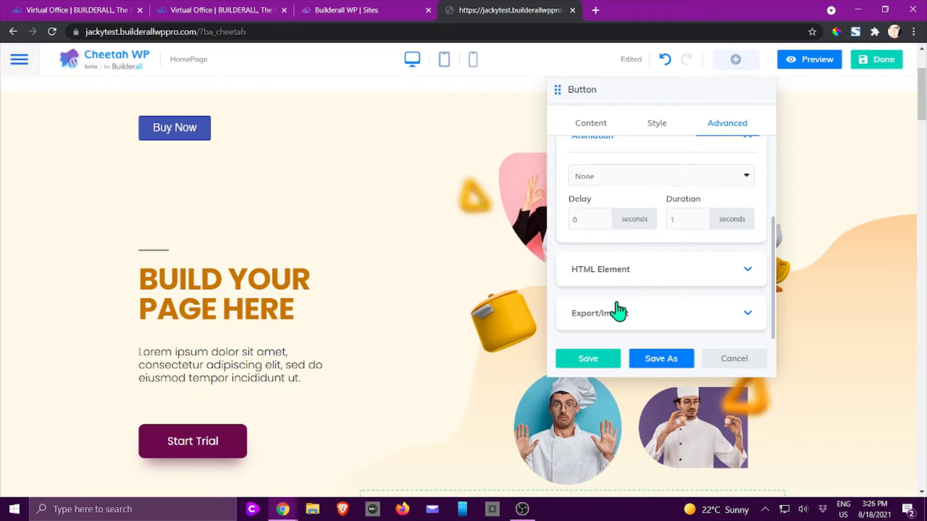
click(724, 362)
scroll(637, 243, up, 3)
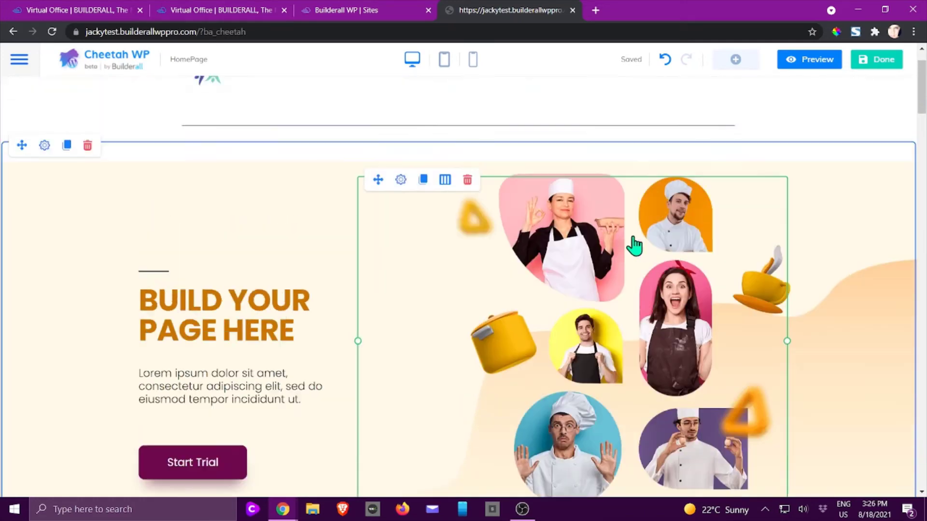
click(736, 60)
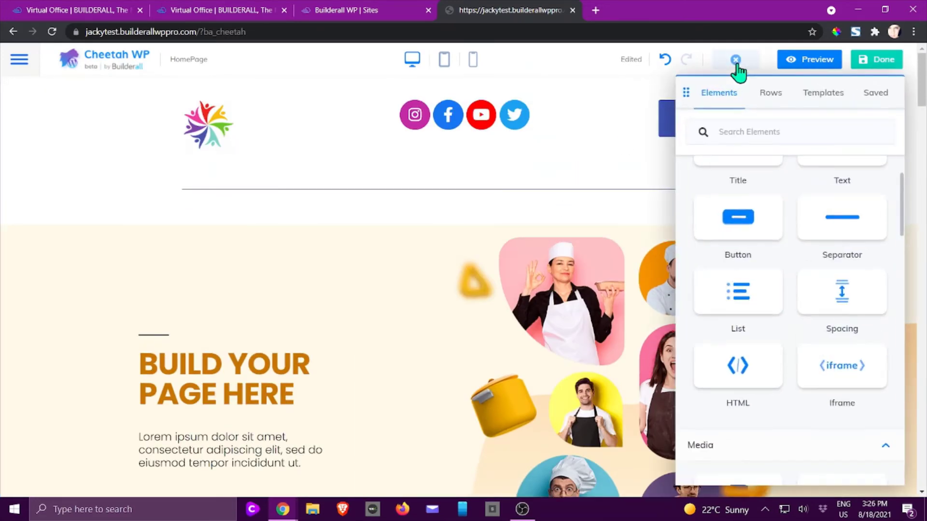
scroll(792, 269, down, 1)
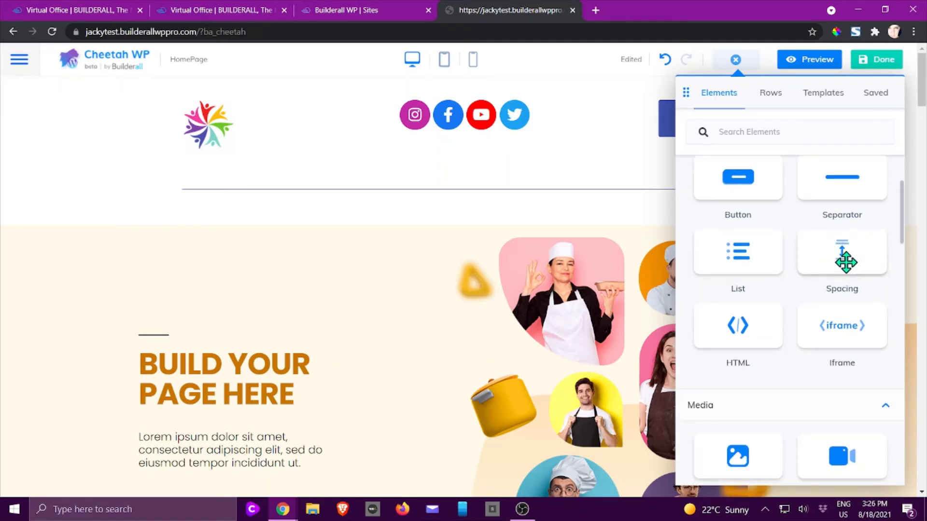
drag(834, 248, 488, 252)
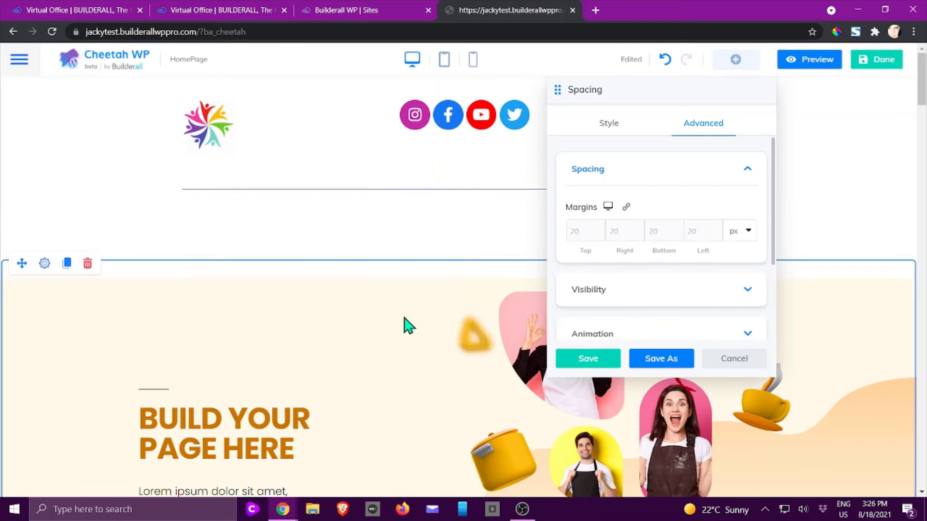
scroll(668, 307, down, 2)
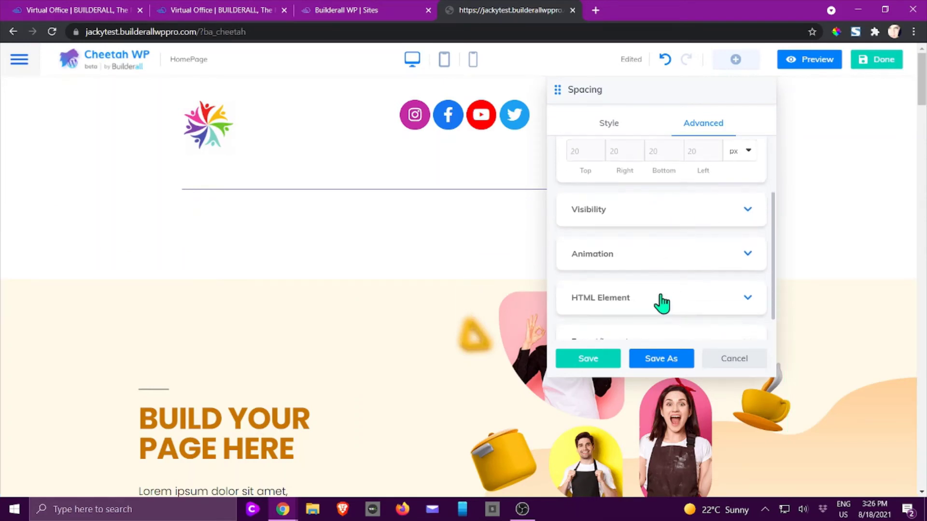
scroll(676, 267, down, 1)
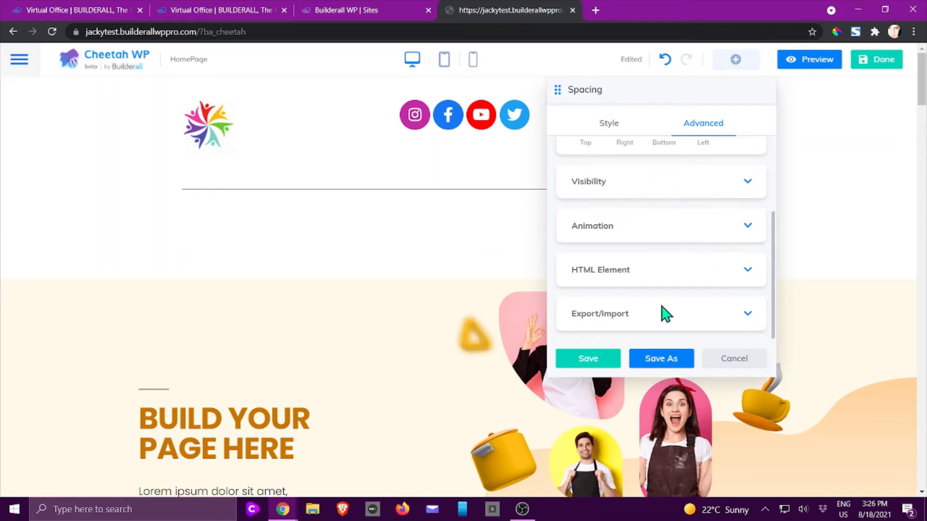
click(729, 358)
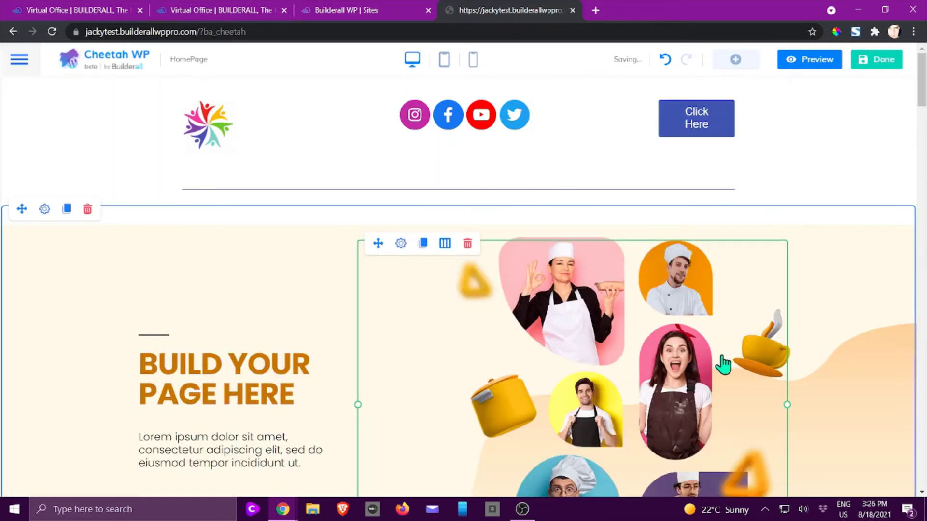
Drag a List element below the header and review its three placeholder items.
click(736, 61)
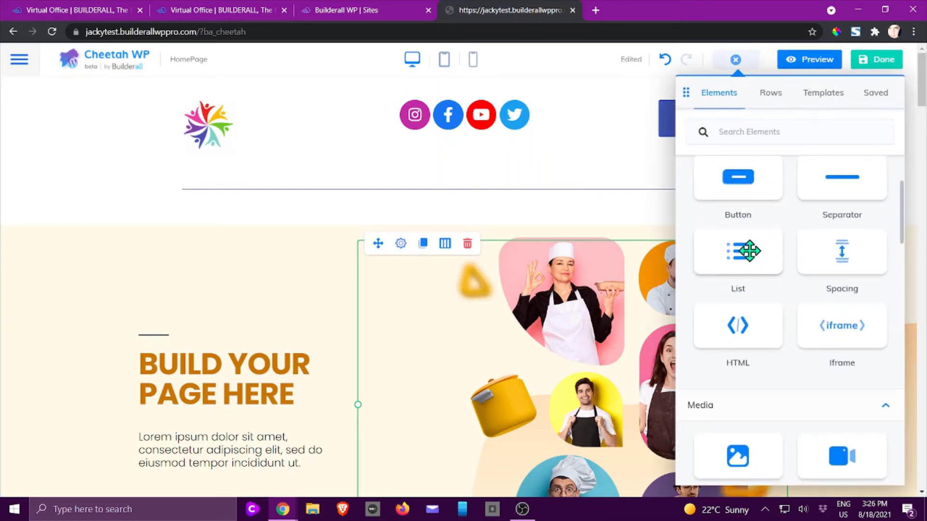
drag(749, 251, 517, 255)
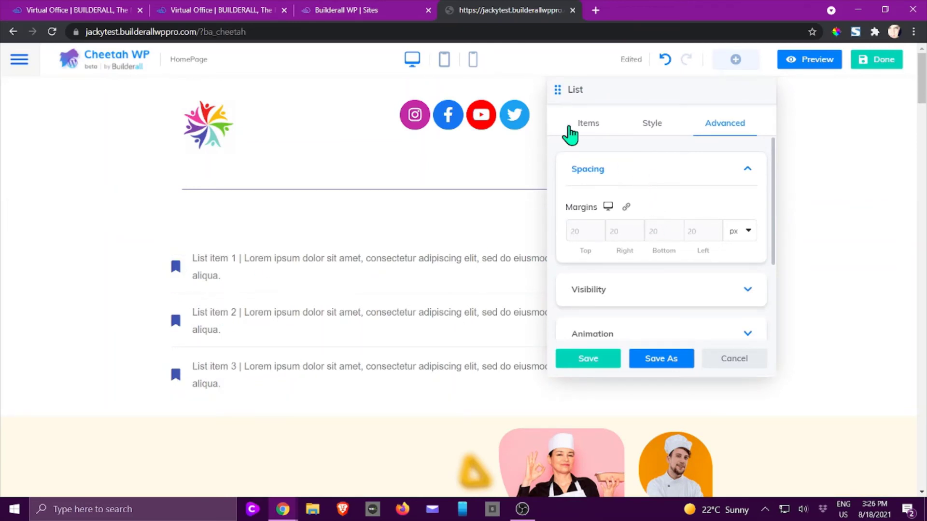
click(570, 128)
scroll(604, 256, down, 1)
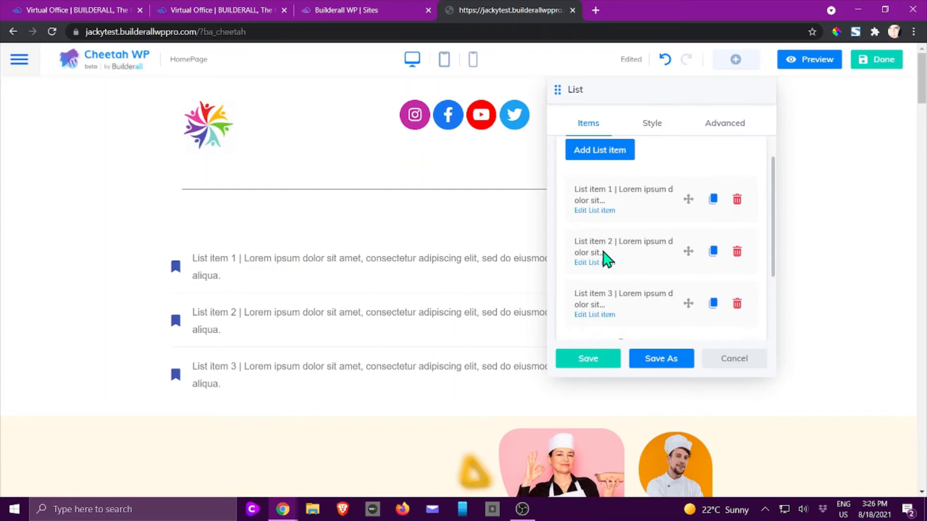
scroll(607, 261, down, 1)
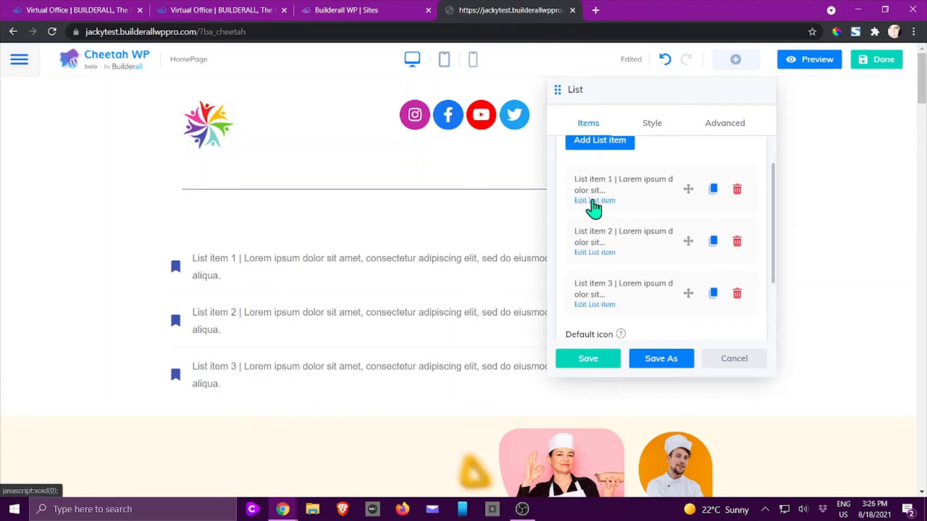
Open the first list item's editor, cancel it, and look over the List's Style options.
click(594, 201)
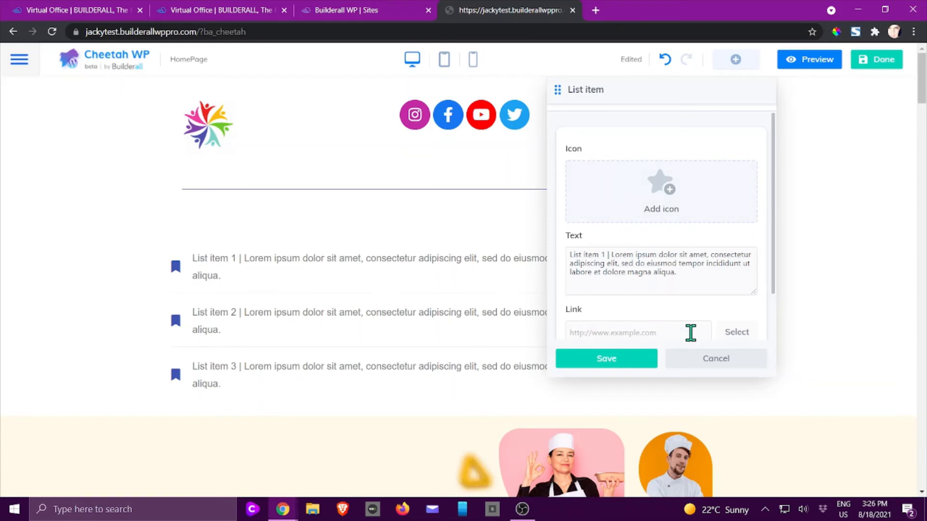
scroll(691, 333, down, 1)
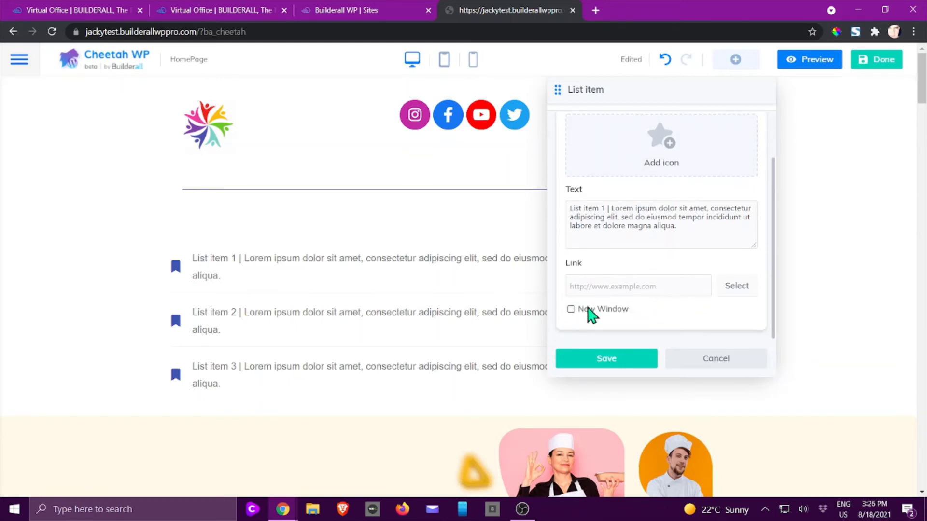
scroll(591, 319, up, 1)
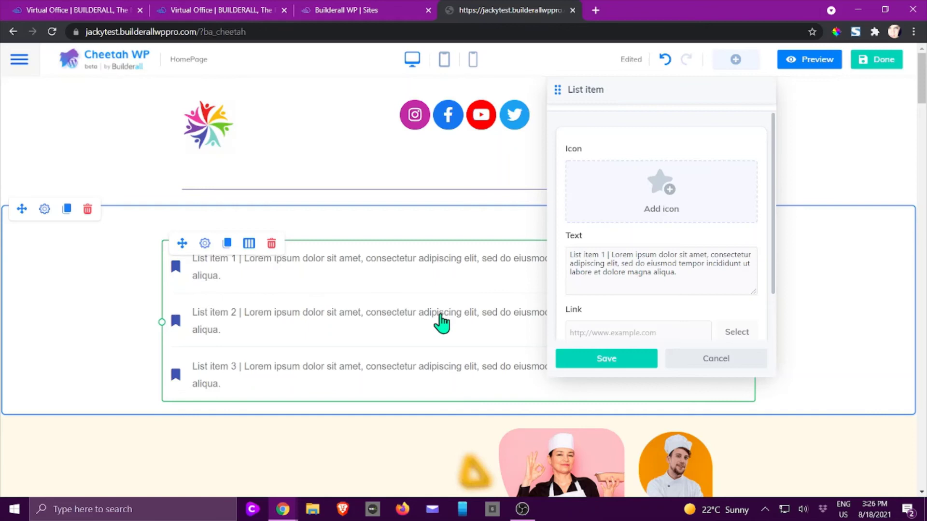
click(721, 357)
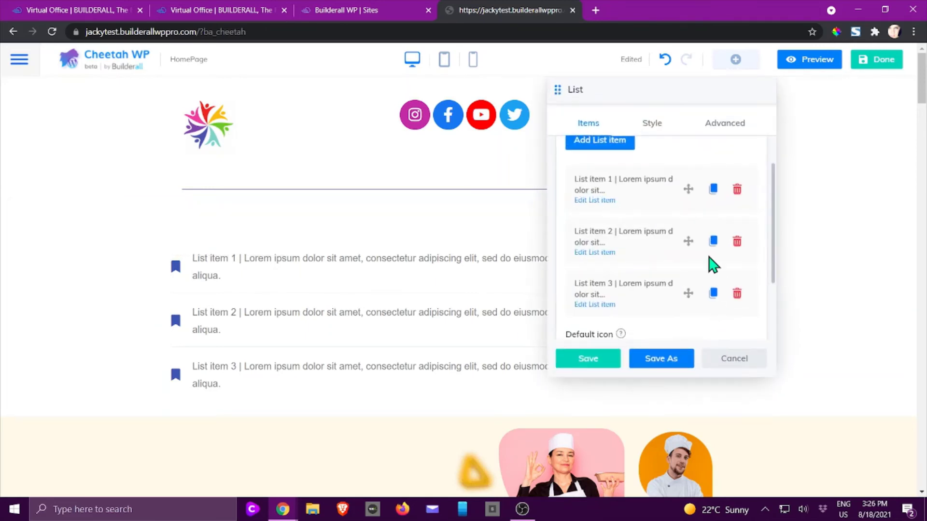
scroll(673, 193, down, 1)
scroll(674, 193, down, 3)
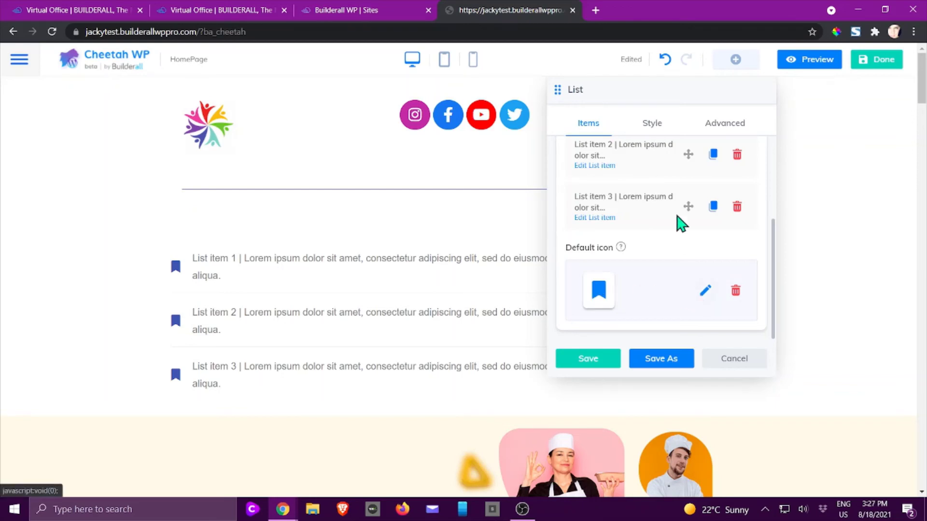
click(656, 132)
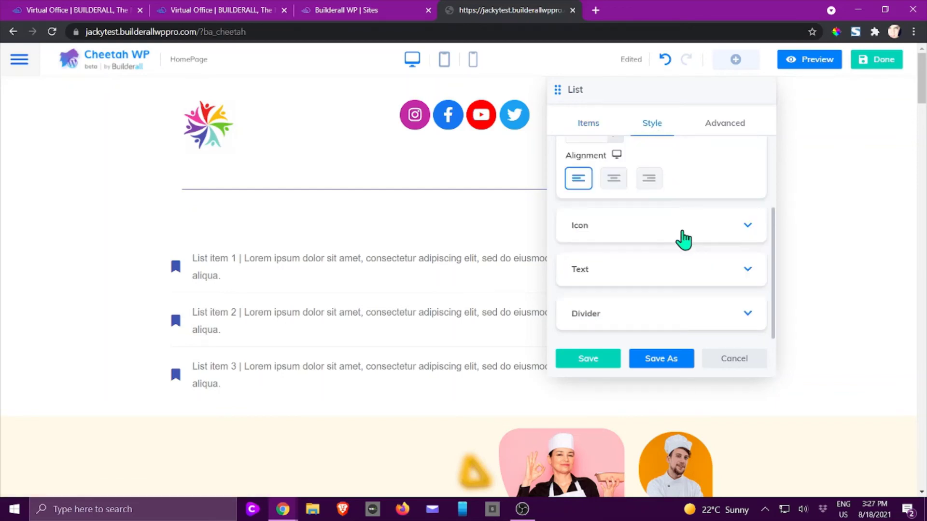
scroll(690, 235, up, 1)
scroll(691, 235, down, 1)
Discard the List block and drop a trial HTML embed block into the hero section.
click(733, 361)
click(736, 60)
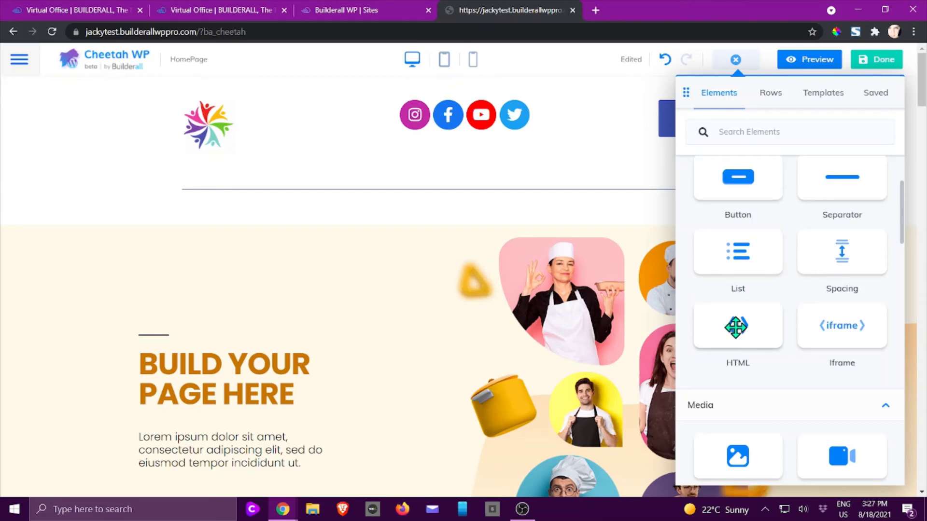
drag(738, 331, 502, 283)
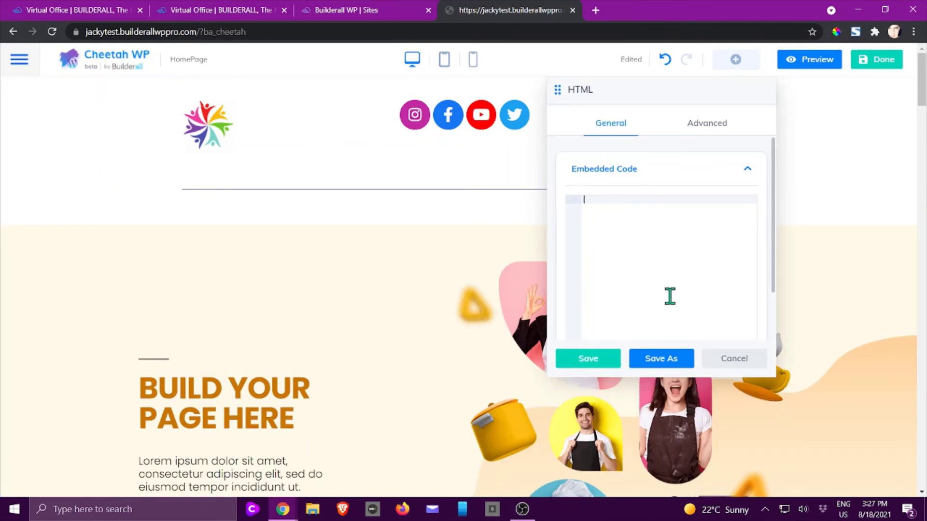
click(708, 126)
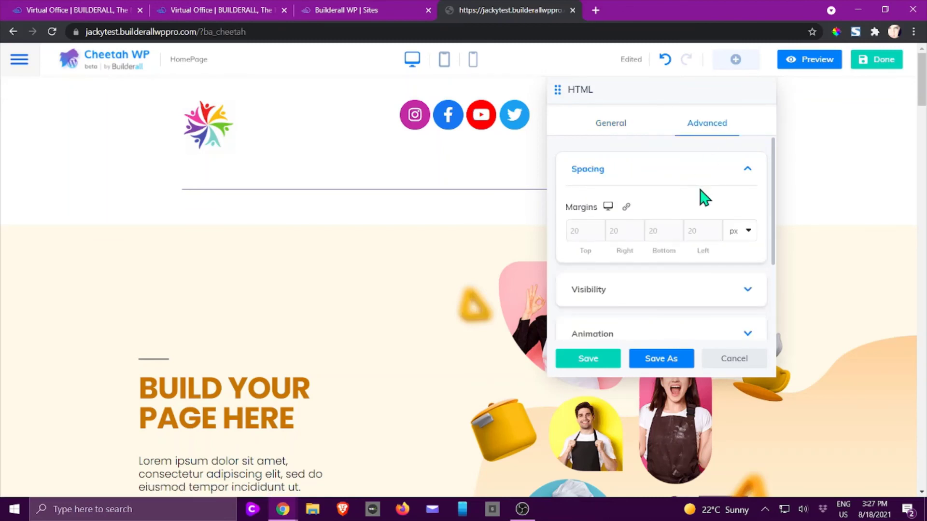
Look through the HTML block's Advanced settings, discard it, and reopen the element library.
scroll(699, 196, down, 2)
scroll(637, 203, down, 1)
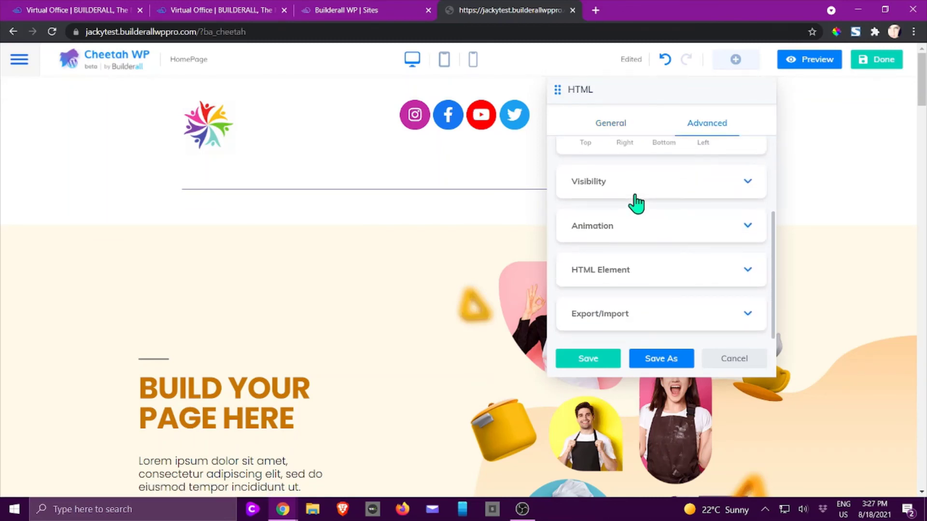
click(750, 363)
click(737, 59)
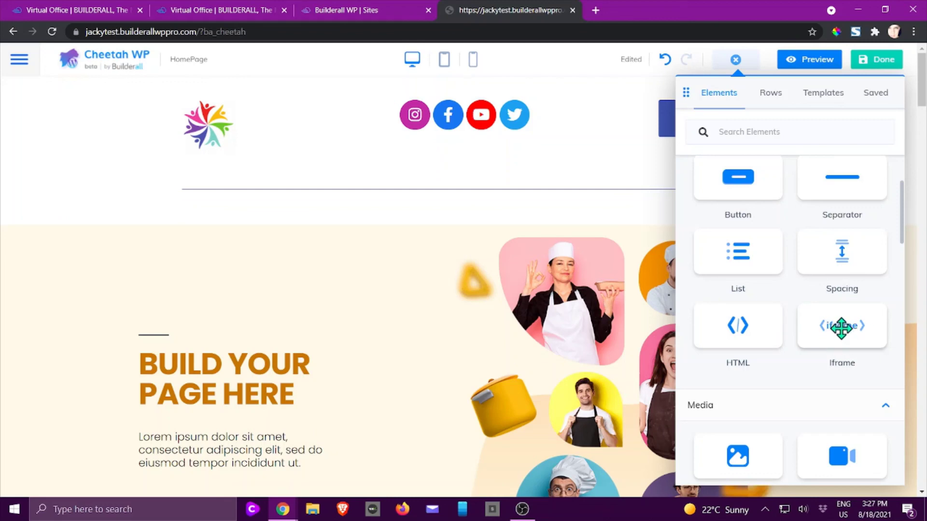
drag(842, 329, 573, 283)
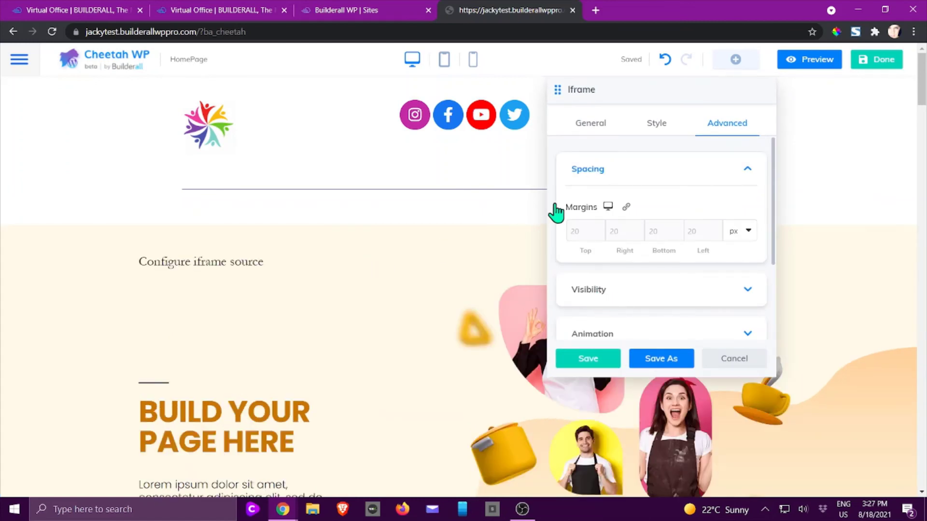
click(589, 126)
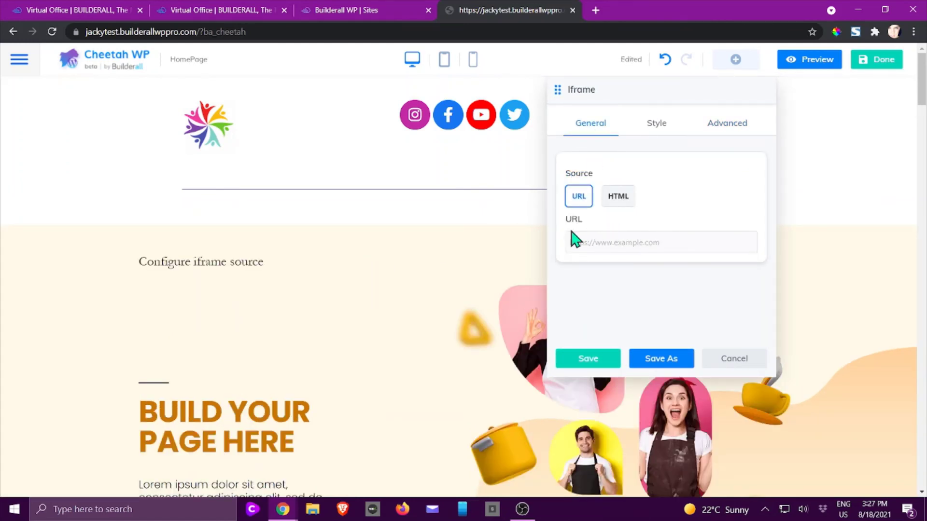
click(619, 197)
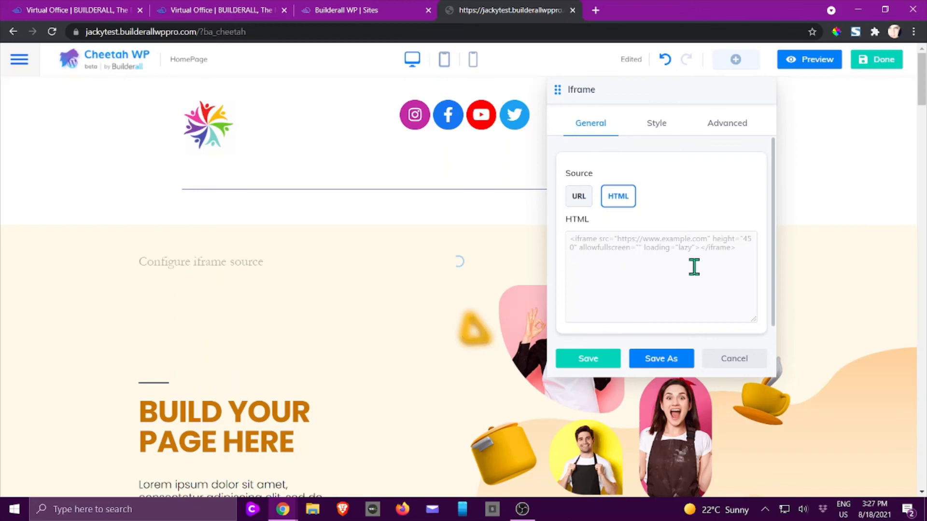
click(581, 198)
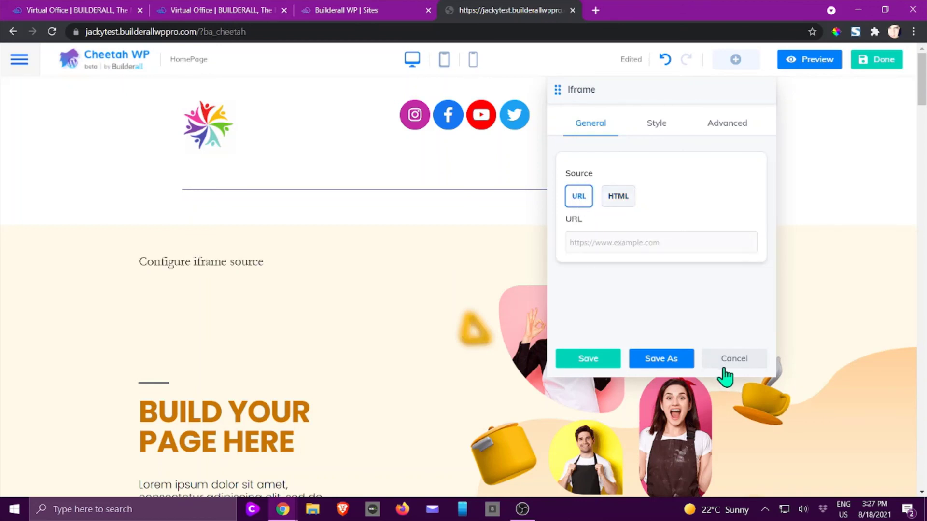
click(734, 359)
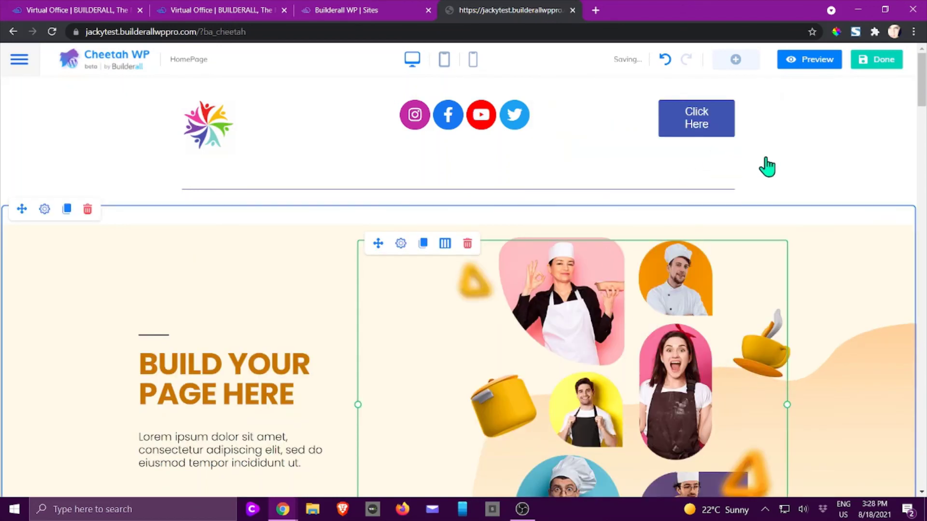
click(735, 60)
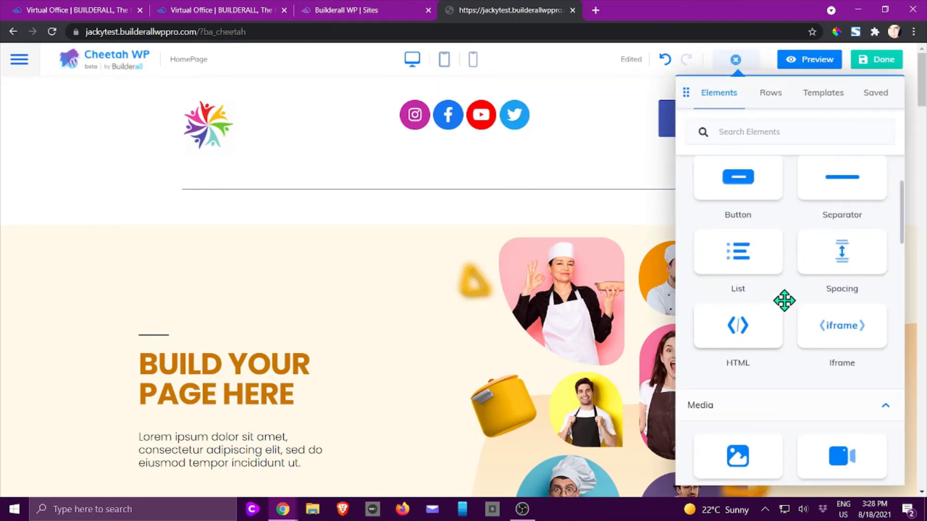
scroll(784, 301, up, 3)
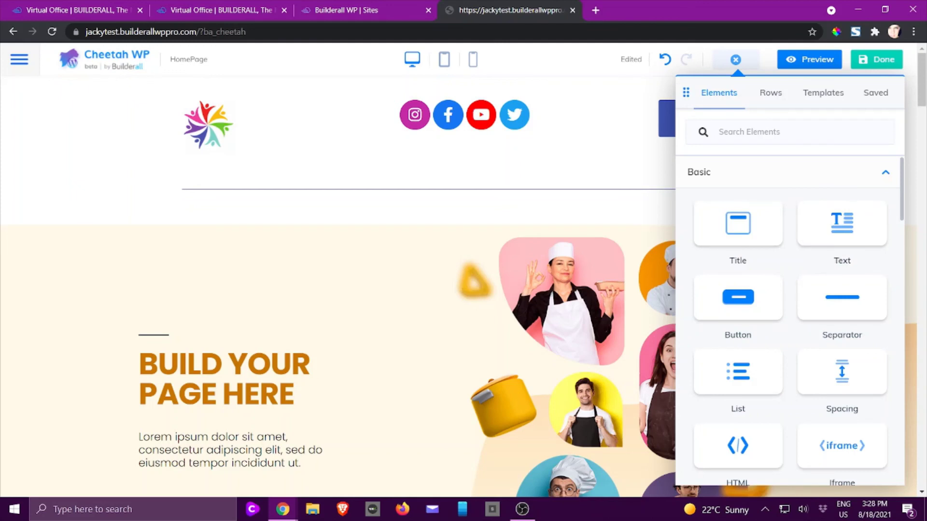
key(alt+Tab)
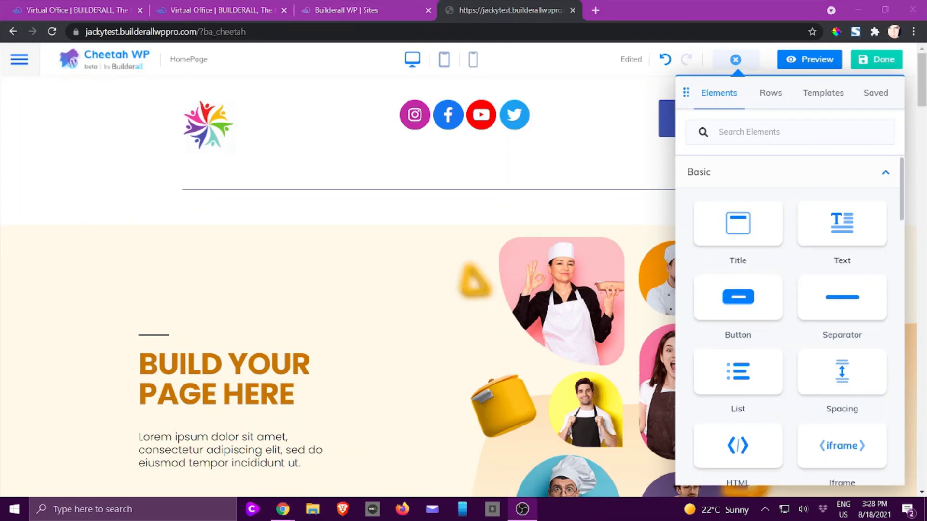